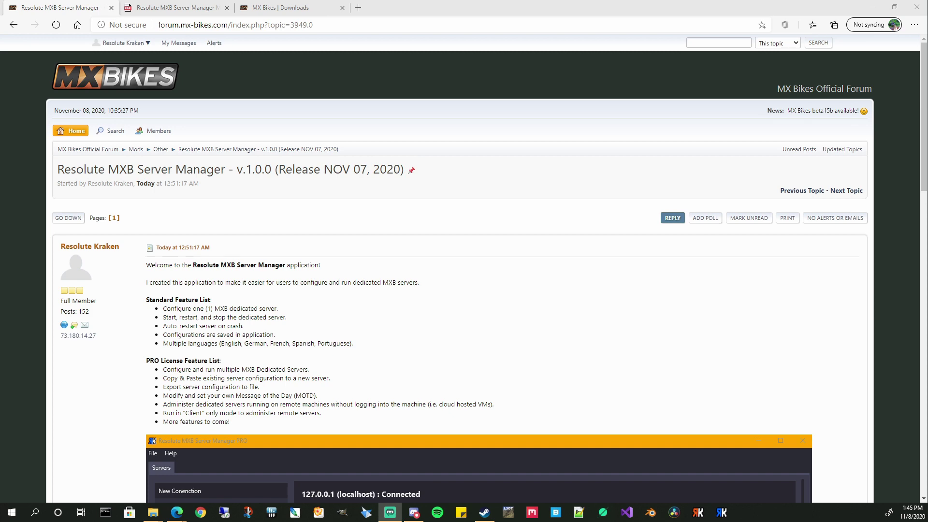
# Step: Scroll the forum release thread down to its Download section
pyautogui.scroll(-10, 752, 384)
pyautogui.scroll(-3, 752, 387)
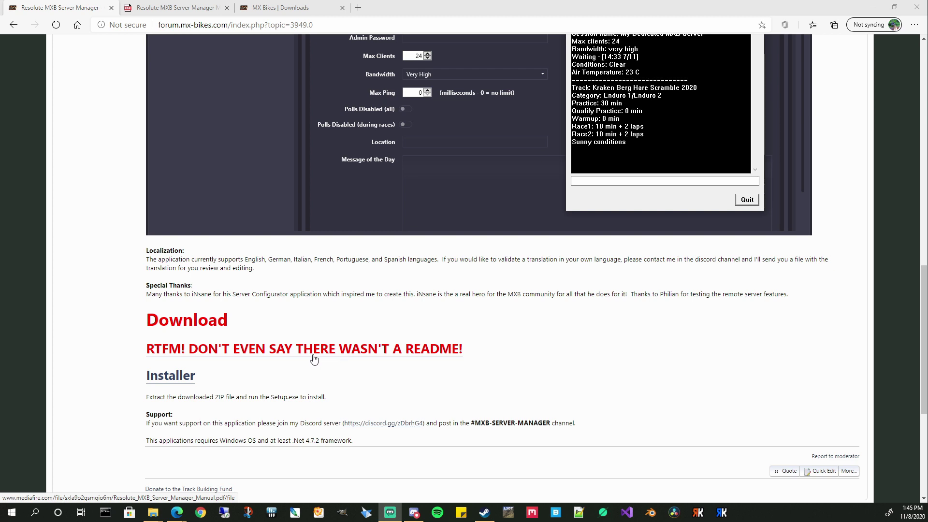
# Step: Switch to the manual PDF and scroll through Prerequisites to page 5, Installing the Application
pyautogui.click(180, 8)
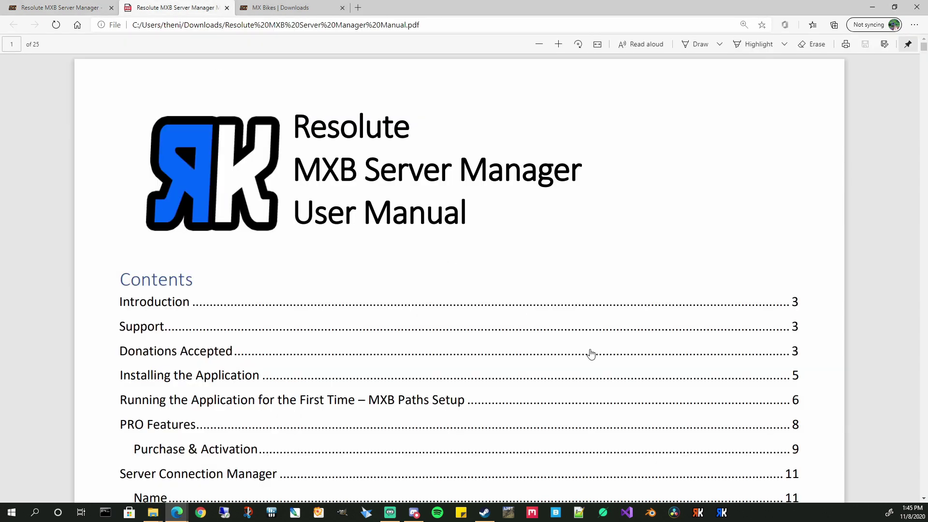
pyautogui.scroll(-15, 806, 395)
pyautogui.scroll(-8, 806, 394)
pyautogui.scroll(-4, 806, 395)
pyautogui.scroll(-6, 435, 369)
pyautogui.scroll(-6, 435, 369)
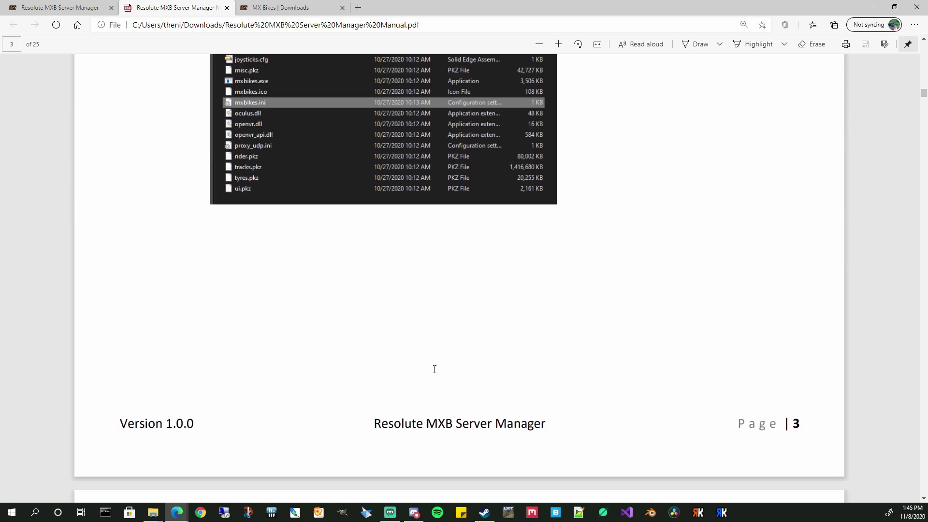
pyautogui.scroll(6, 451, 384)
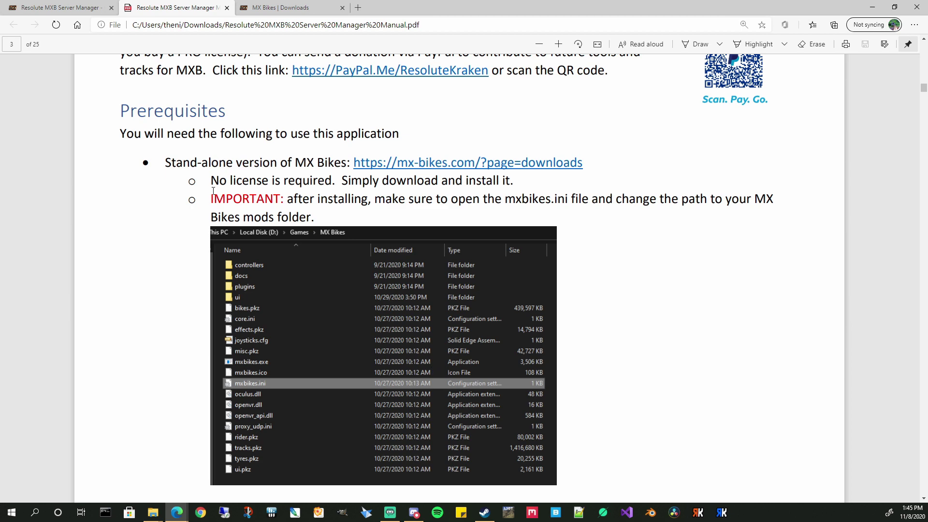
pyautogui.scroll(-10, 663, 365)
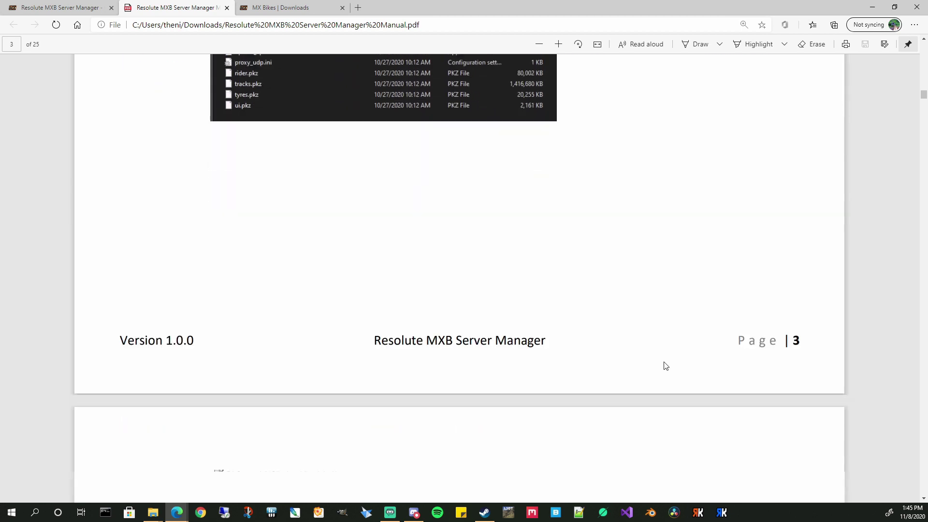
pyautogui.scroll(-3, 663, 372)
pyautogui.scroll(2, 686, 376)
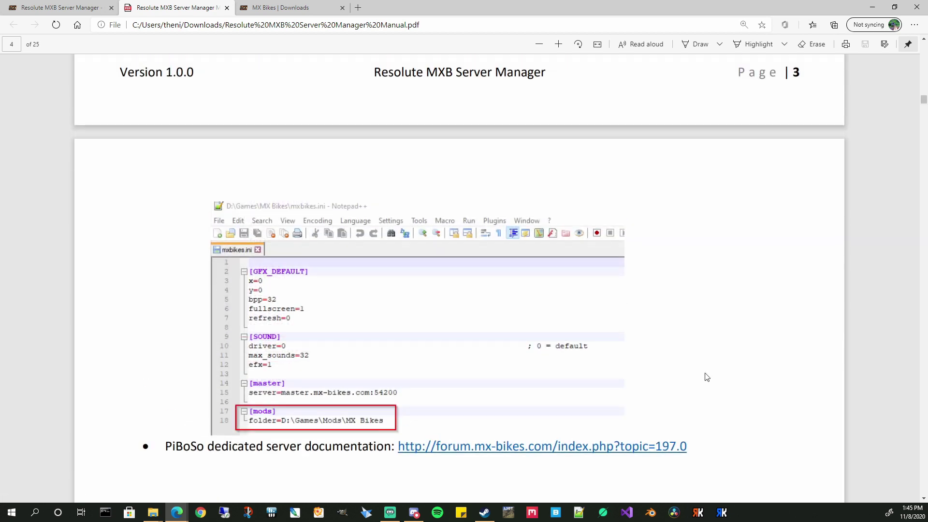
pyautogui.scroll(-15, 706, 377)
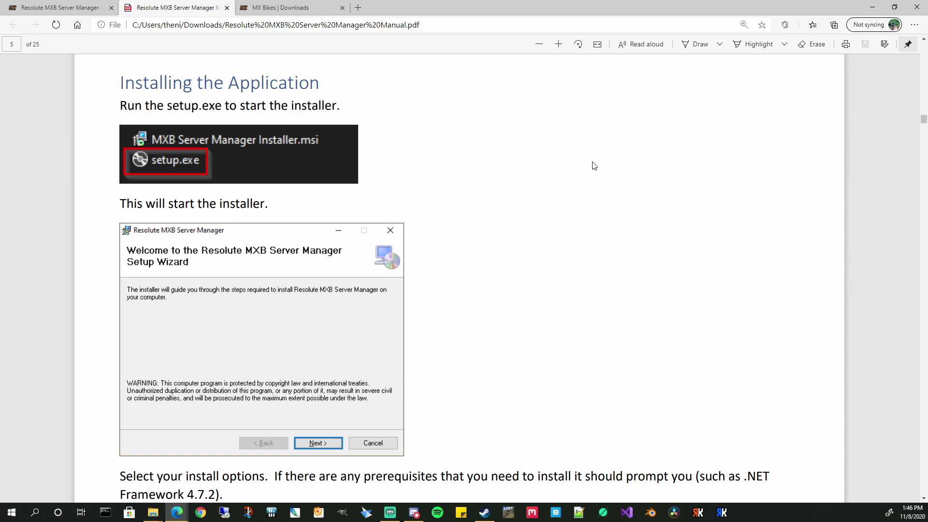
# Step: Switch to the MX Bikes Downloads page listing the beta15b download mirrors
pyautogui.click(328, 7)
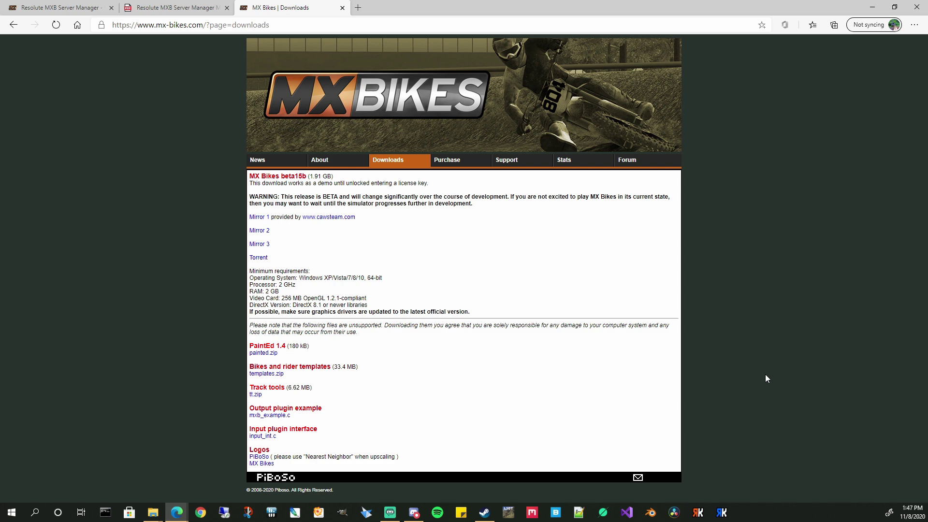
# Step: Open mxbikes.ini from the D:\Games\MX Bikes folder in Notepad++
pyautogui.hotkey('alt', 'Tab')
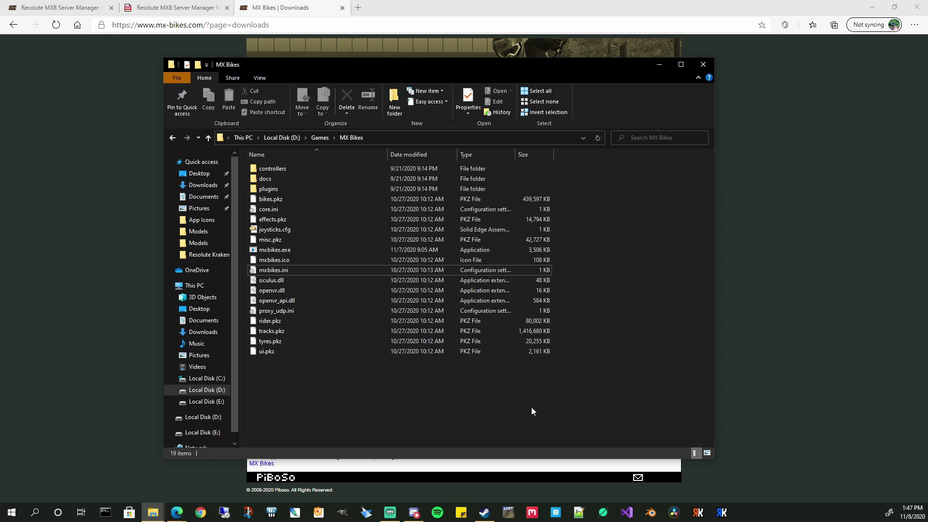
pyautogui.click(267, 269)
pyautogui.rightClick(274, 271)
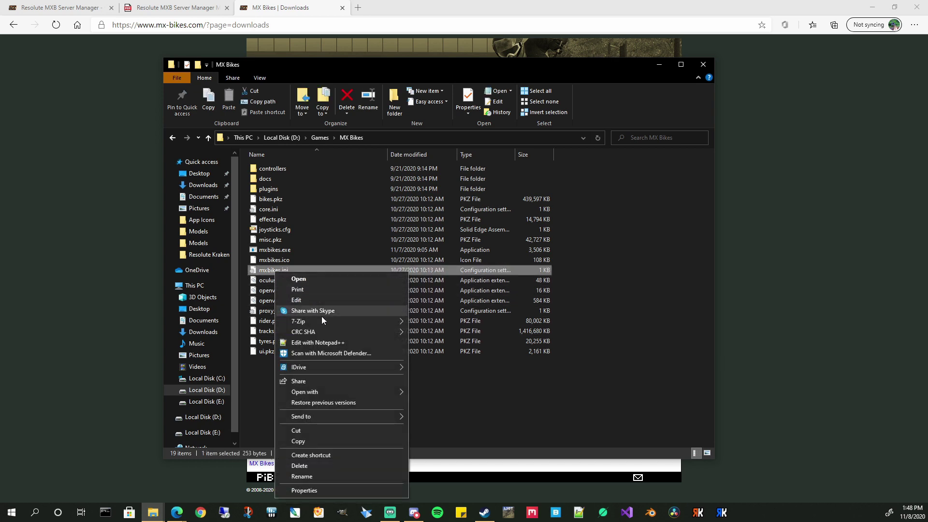
pyautogui.click(319, 344)
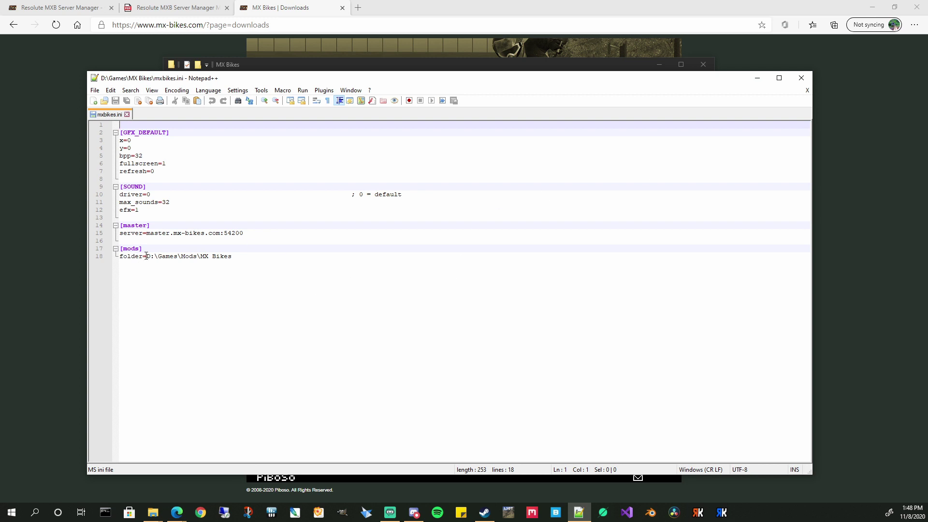
# Step: Replace the path after folder= on line 18 with D:\Games\Mods\MX Bikes and save mxbikes.ini
pyautogui.moveTo(146, 256); pyautogui.dragTo(237, 255)
pyautogui.hotkey('ctrl', 'c')
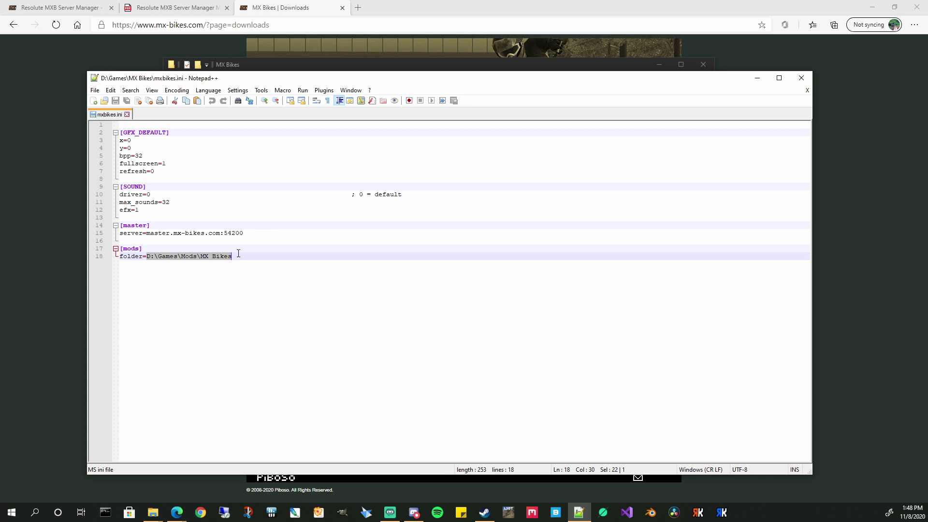
pyautogui.press('Delete')
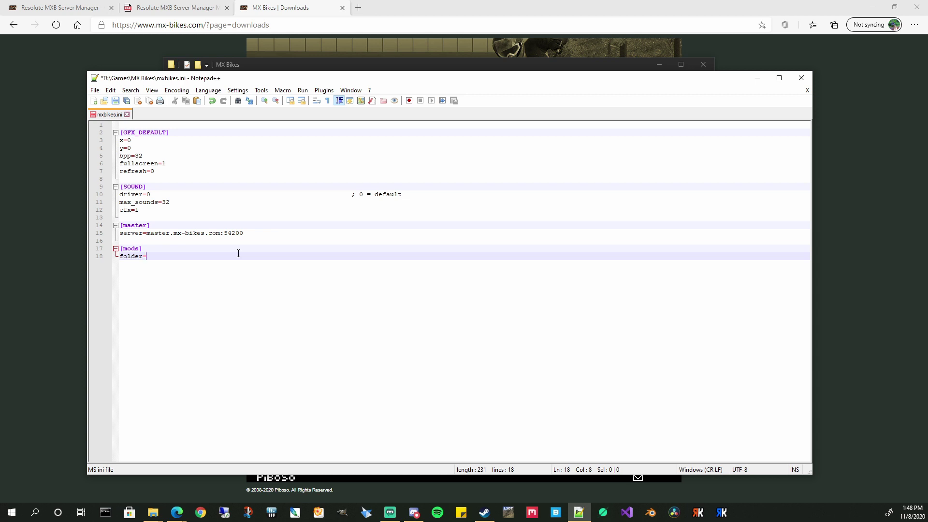
pyautogui.hotkey('ctrl', 'v')
pyautogui.hotkey('ctrl', 's')
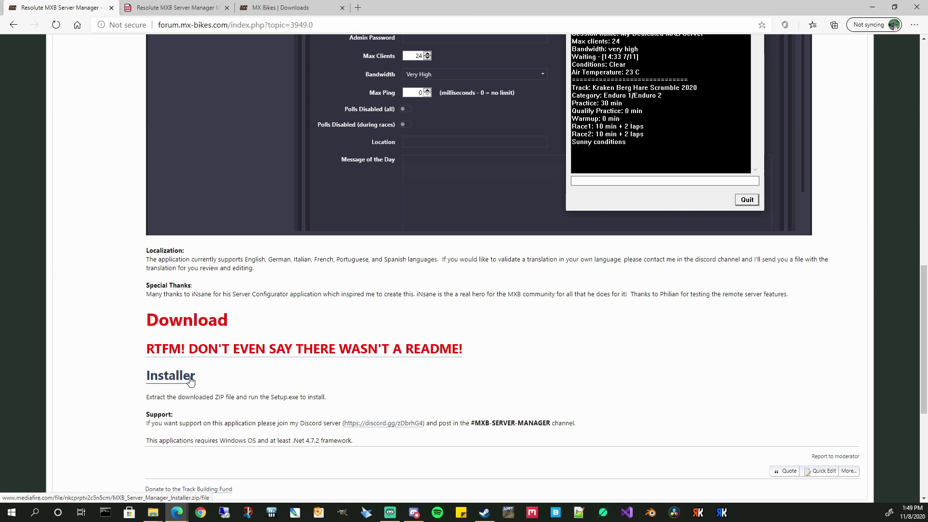
# Step: Open File Explorer on the Downloads folder holding the installer zip and manual PDF
pyautogui.press('super+e')
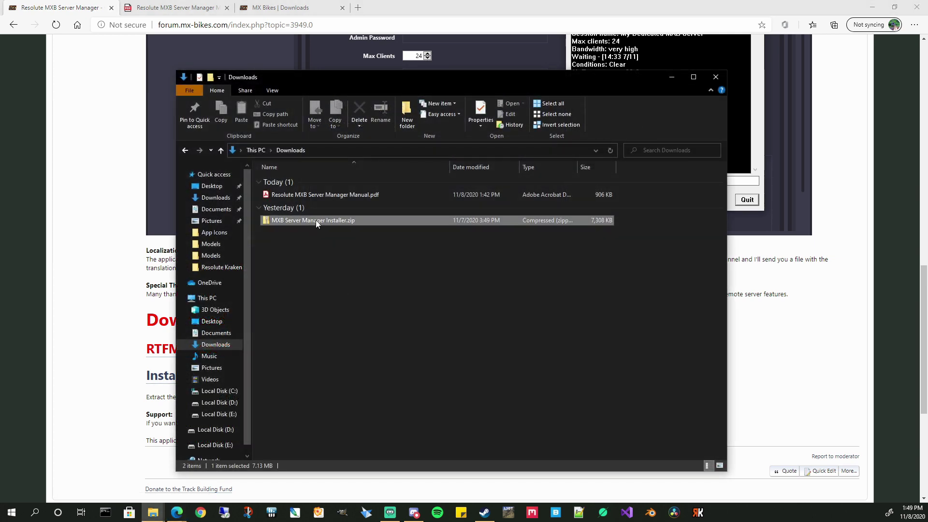
# Step: Extract MXB Server Manager Installer.zip into its own folder and open the inner folder with setup.exe
pyautogui.rightClick(316, 221)
pyautogui.click(359, 263)
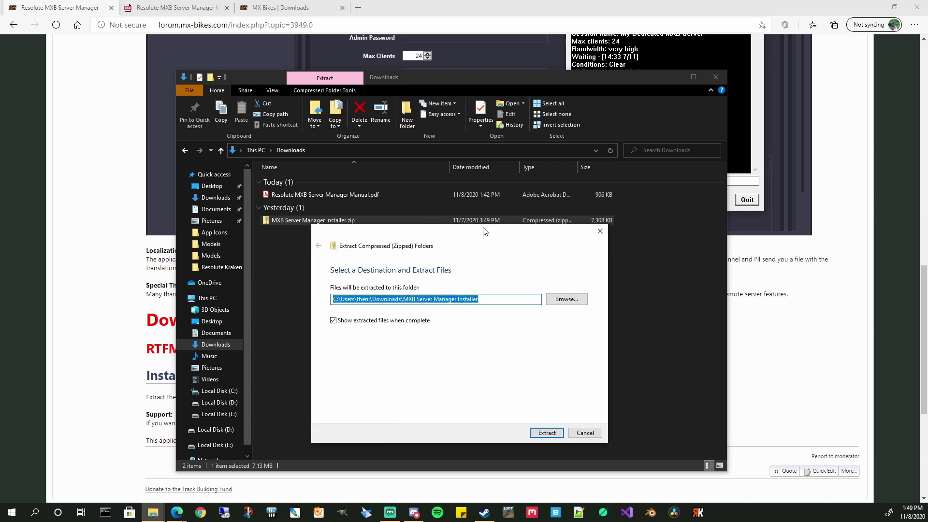
pyautogui.click(543, 434)
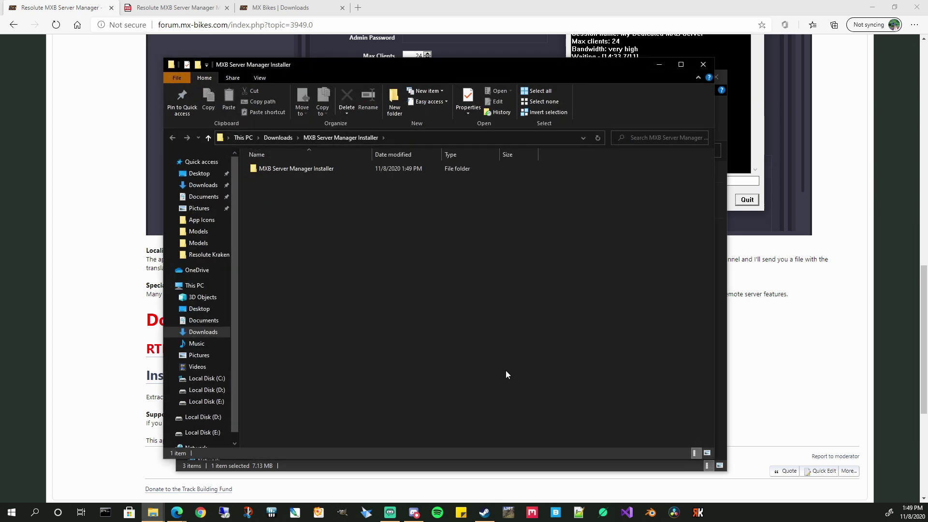
pyautogui.doubleClick(294, 169)
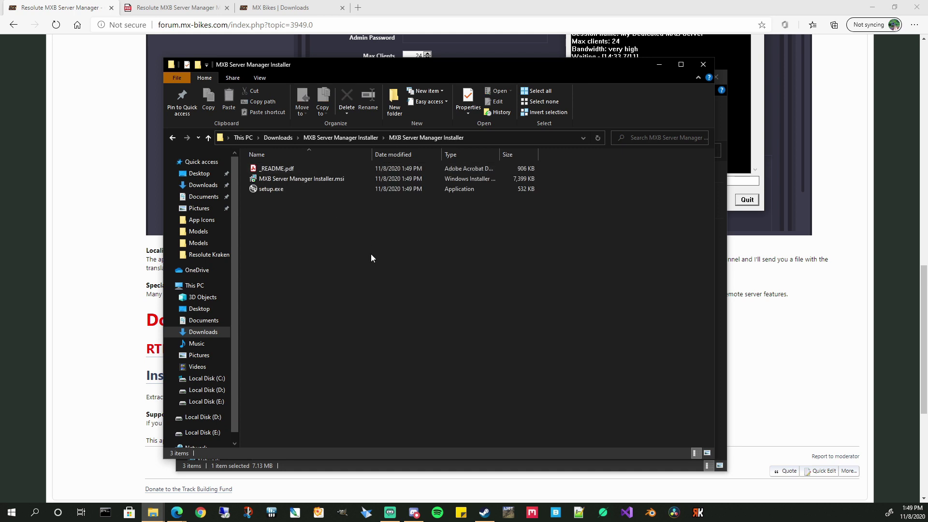
# Step: Launch setup.exe, allowing it to run past the unrecognized-app warning
pyautogui.click(264, 190)
pyautogui.doubleClick(264, 190)
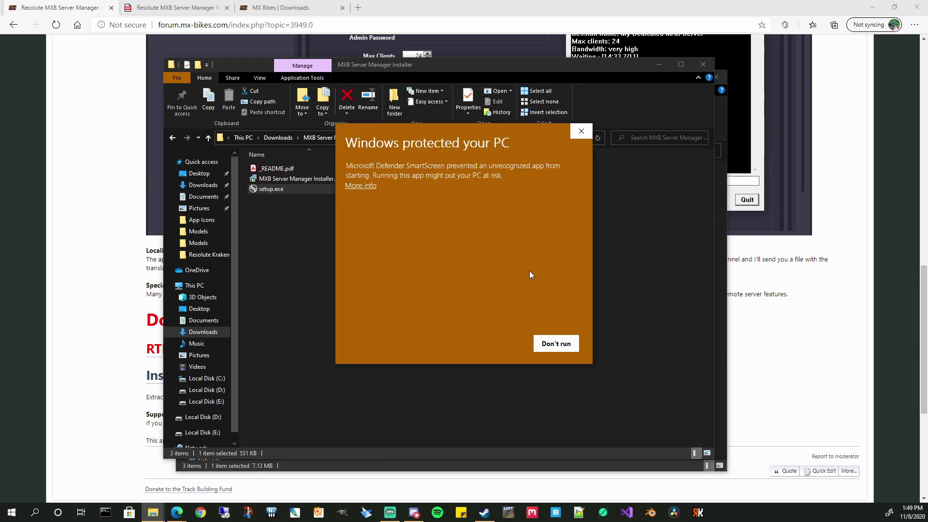
pyautogui.click(360, 187)
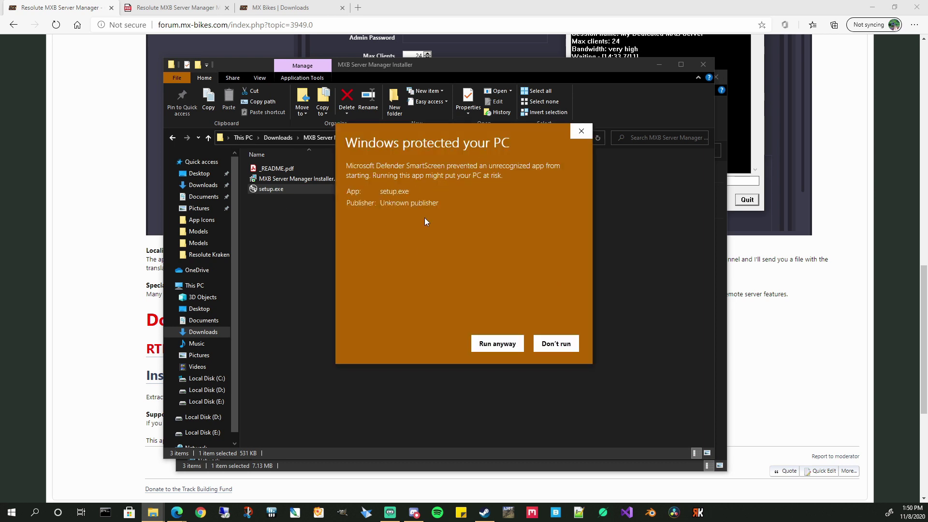
pyautogui.click(496, 344)
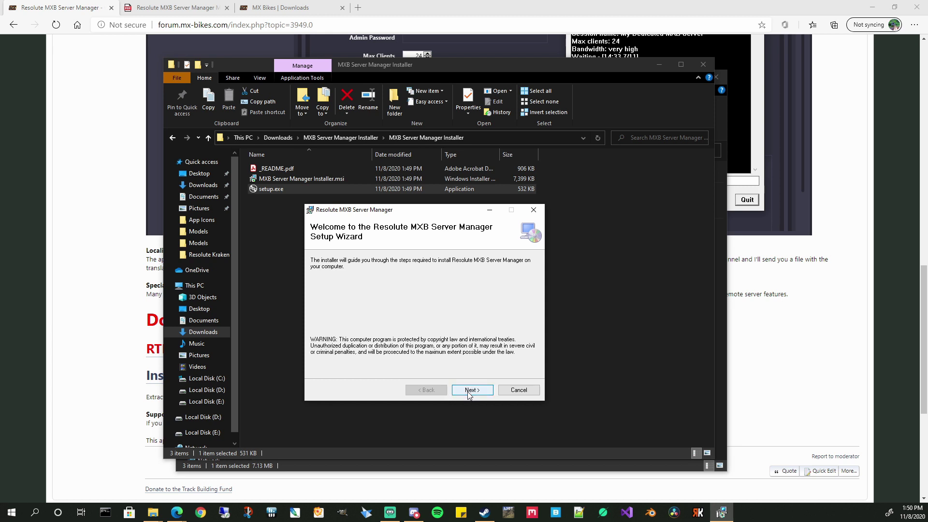
# Step: Install into the default Program Files\Resolute Kraken folder and close the finished installer
pyautogui.click(471, 390)
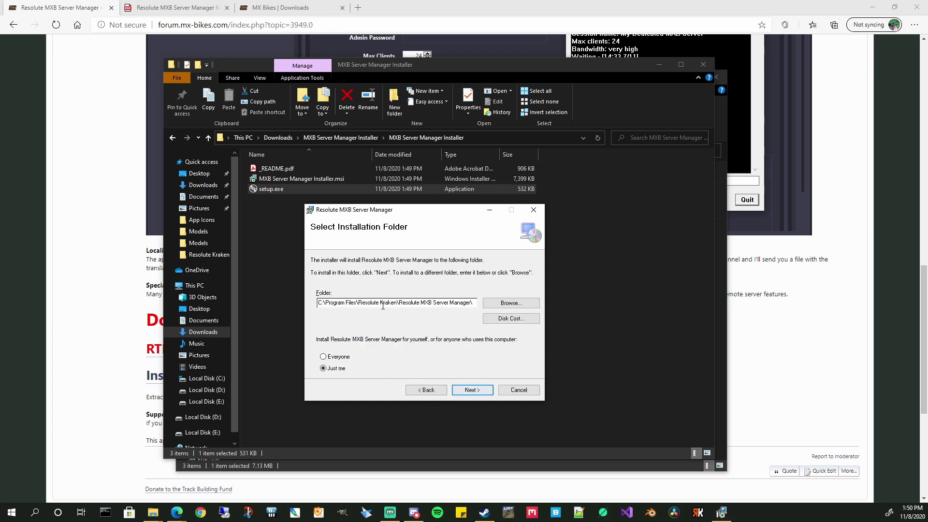
pyautogui.click(470, 393)
pyautogui.click(474, 393)
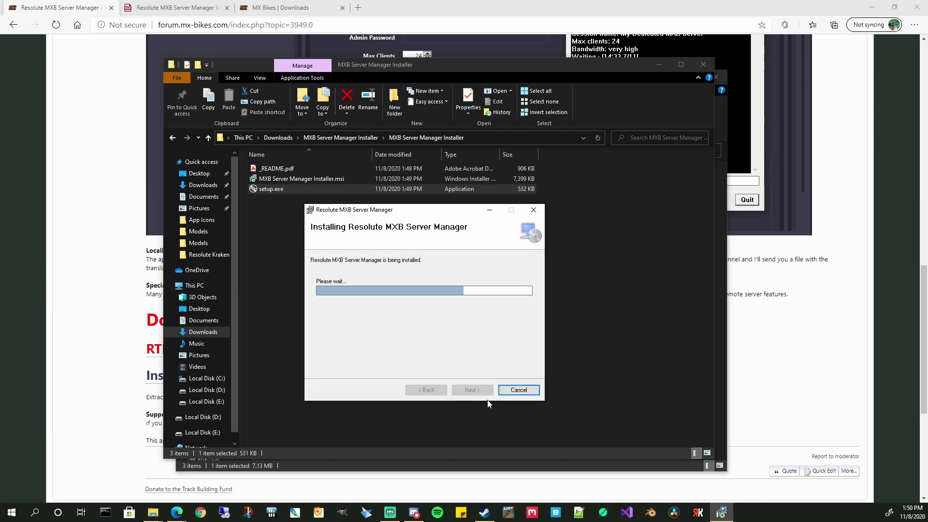
pyautogui.click(472, 390)
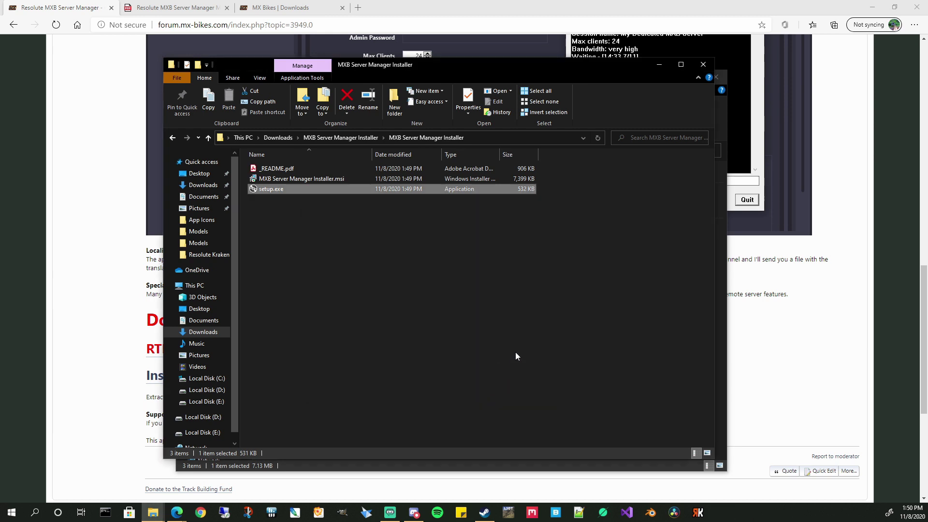
# Step: Launch Resolute MXB Server Manager from the Start menu's Recently added list
pyautogui.click(11, 512)
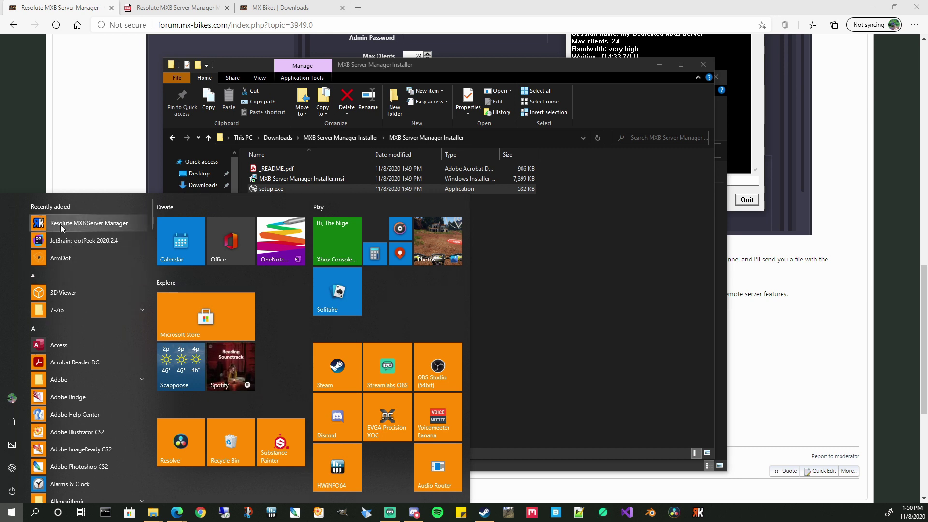
pyautogui.click(77, 223)
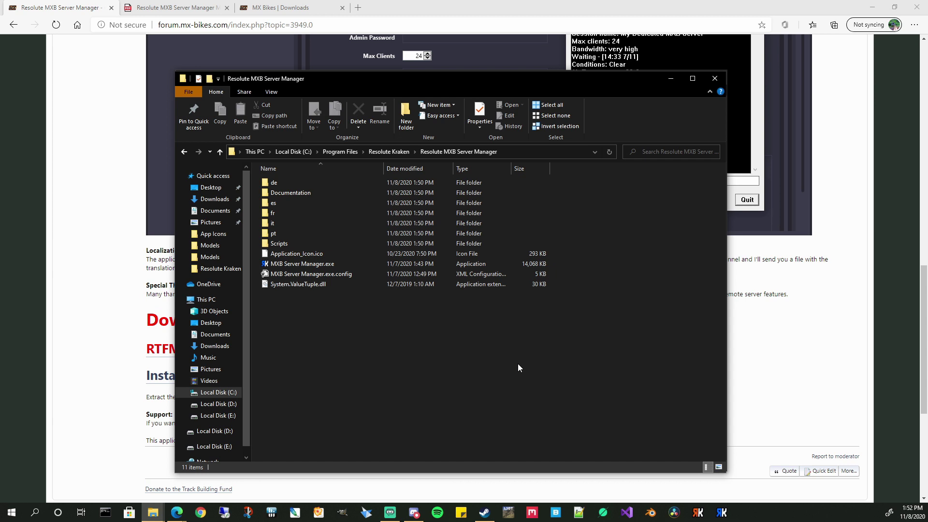
# Step: Enable 'Run this program as an administrator' in MXB Server Manager.exe's Compatibility properties and apply
pyautogui.rightClick(324, 262)
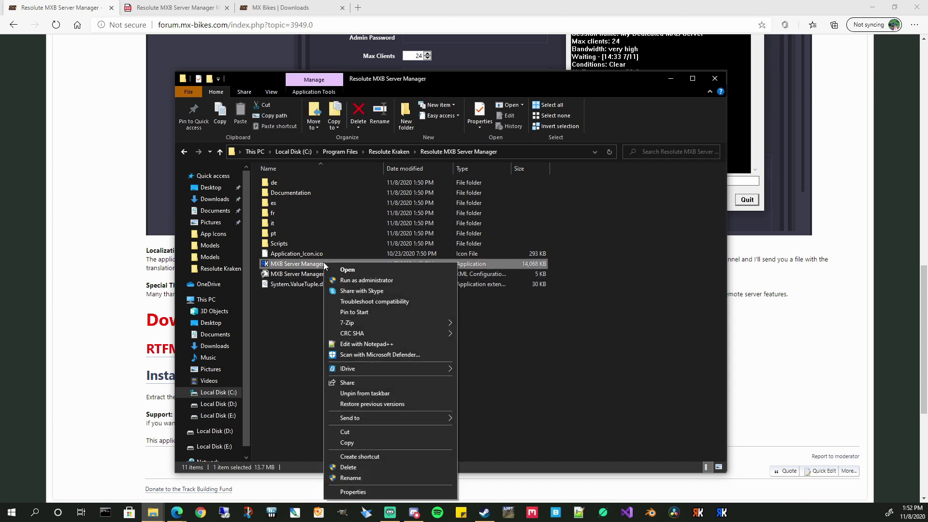
pyautogui.click(356, 491)
pyautogui.click(372, 268)
pyautogui.moveTo(430, 254); pyautogui.dragTo(448, 178)
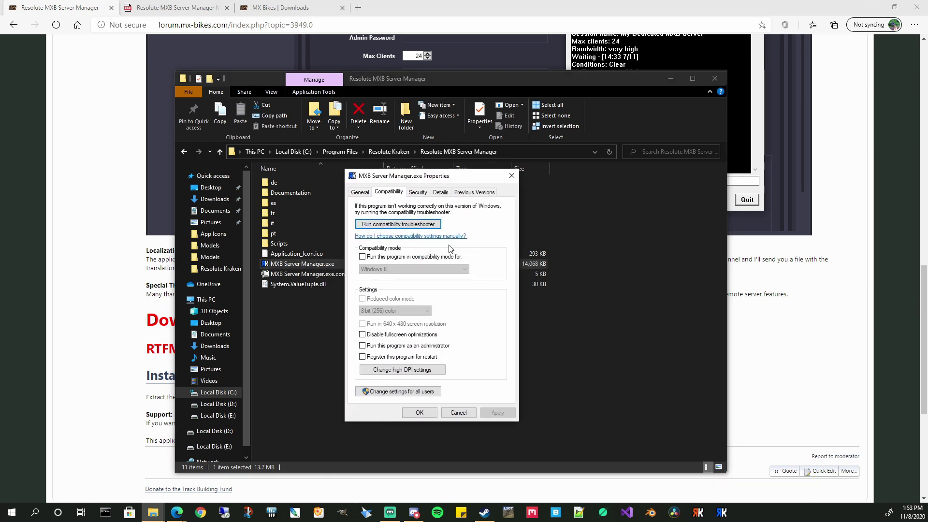
pyautogui.click(363, 346)
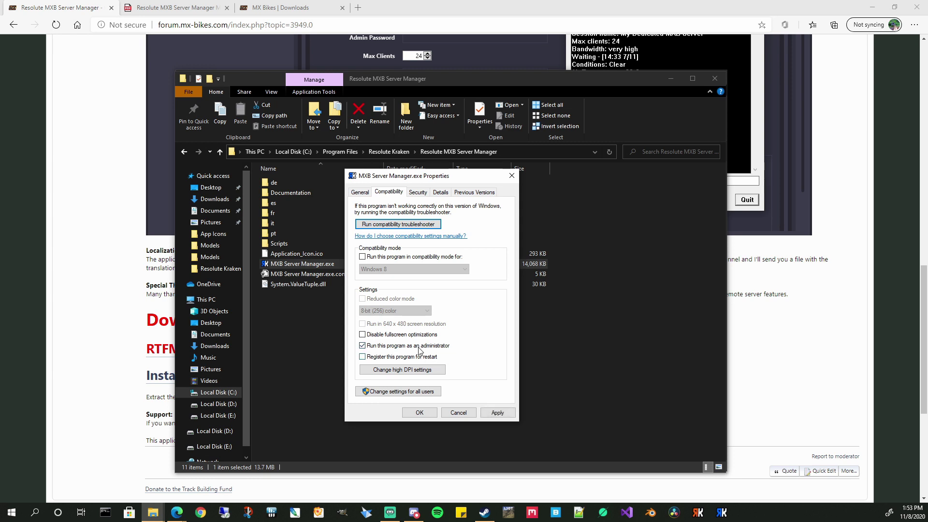
pyautogui.click(498, 414)
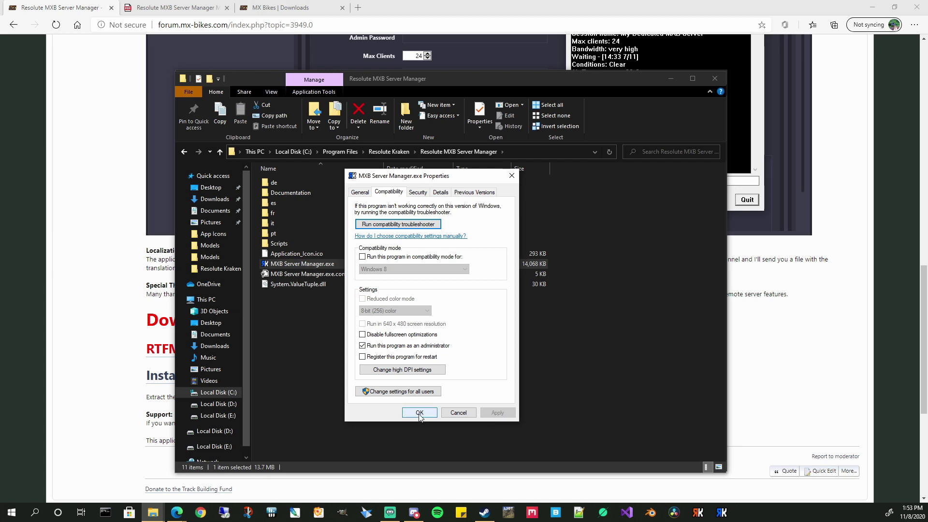
pyautogui.click(418, 412)
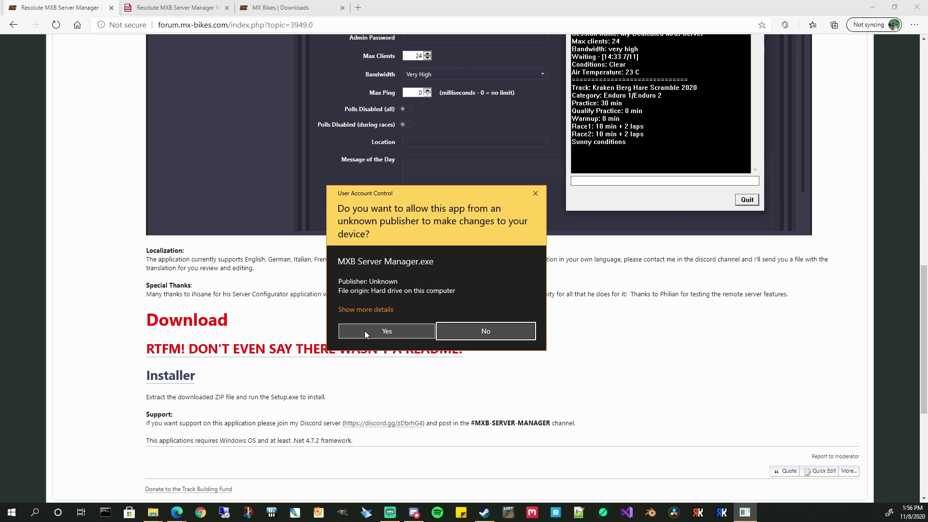
# Step: Approve the User Account Control prompt so MXB Server Manager.exe runs with admin rights
pyautogui.click(365, 330)
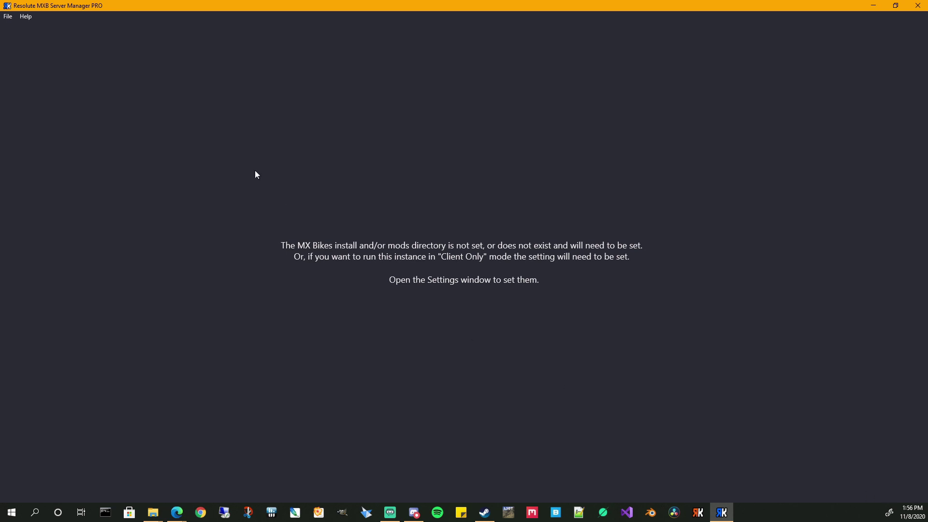
# Step: In Settings, set the Install Directory to D:\Games\MX Bikes
pyautogui.click(8, 16)
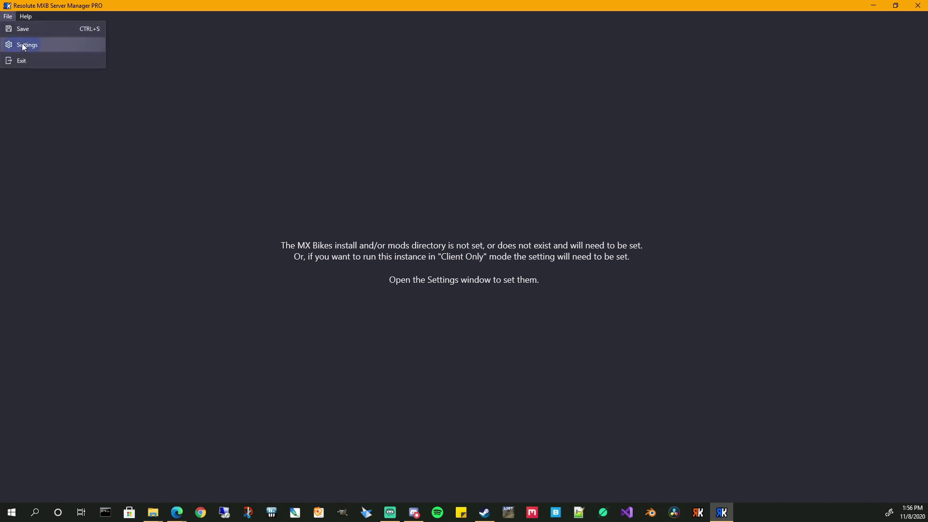
pyautogui.click(22, 43)
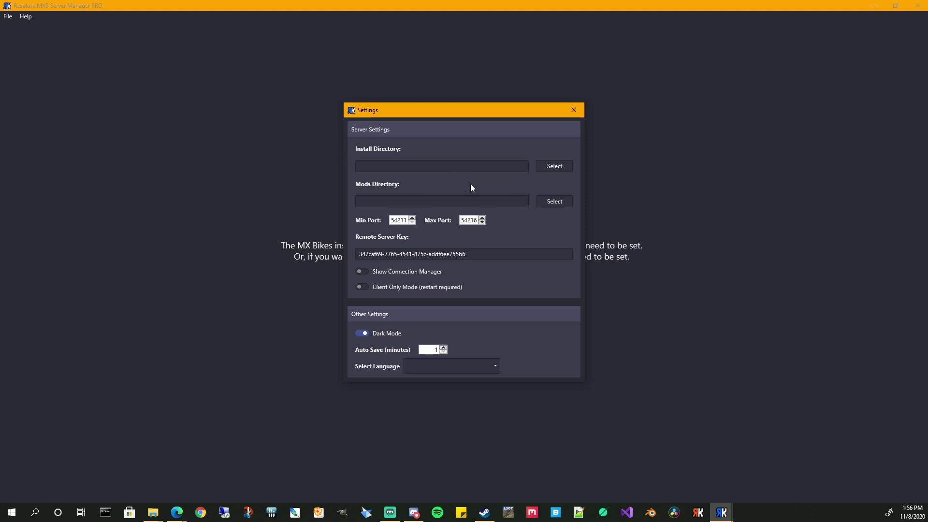
pyautogui.click(552, 168)
pyautogui.click(432, 248)
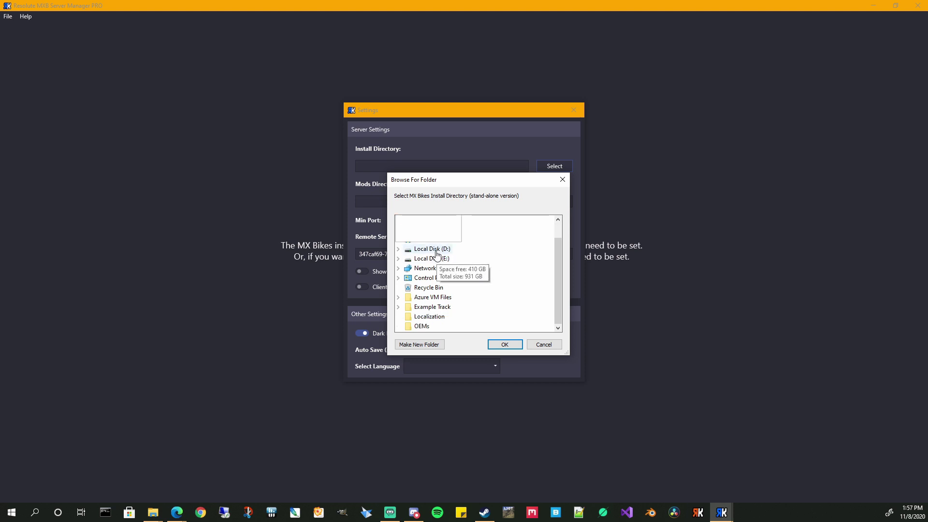
pyautogui.doubleClick(432, 249)
pyautogui.doubleClick(431, 267)
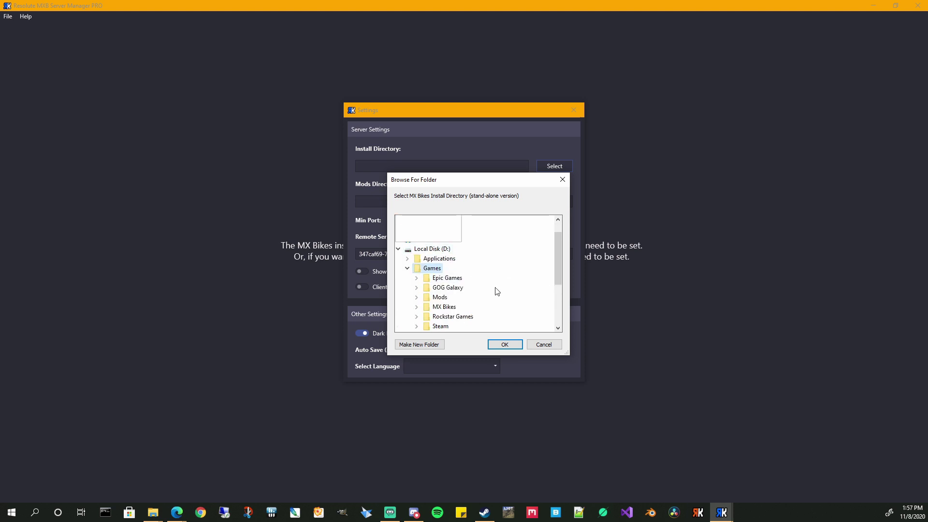
pyautogui.doubleClick(445, 306)
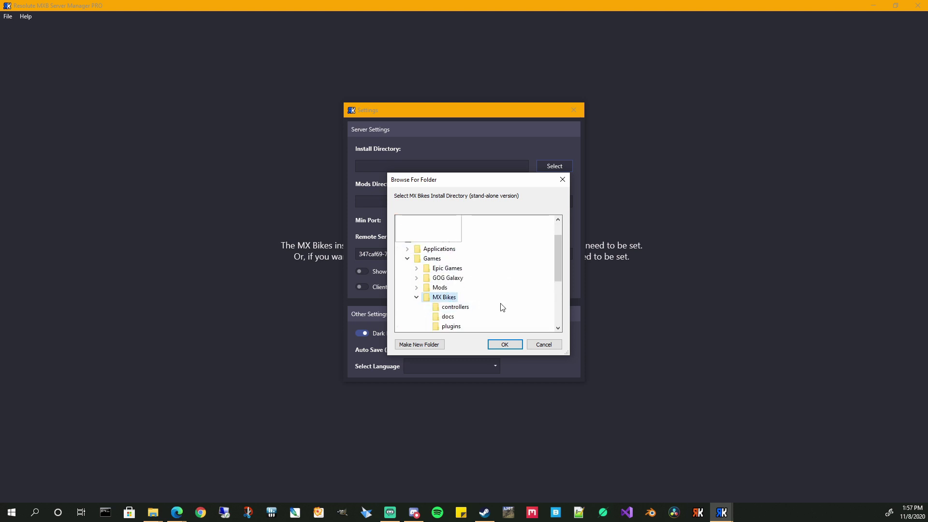
pyautogui.scroll(-2, 501, 307)
pyautogui.scroll(1, 485, 278)
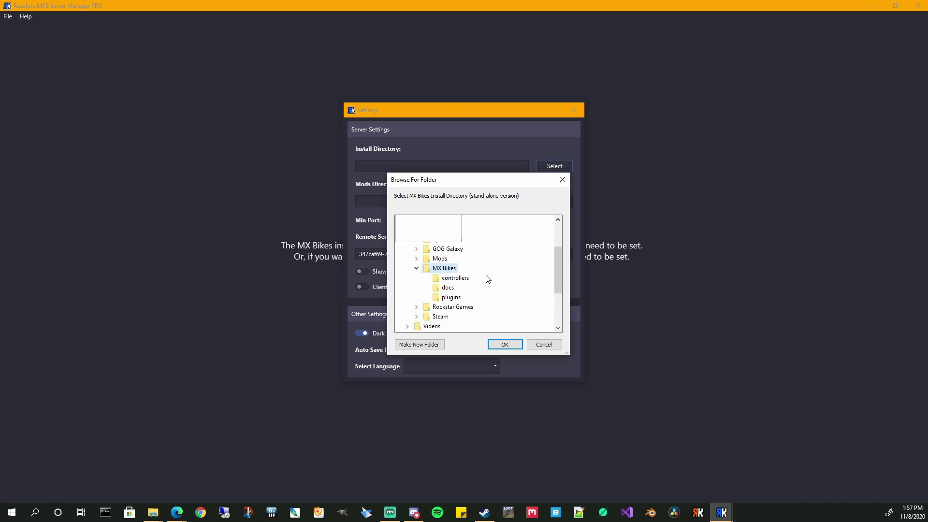
pyautogui.click(505, 344)
# Step: Set the Mods Directory to D:\Games\Mods\MX Bikes
pyautogui.click(555, 201)
pyautogui.doubleClick(434, 268)
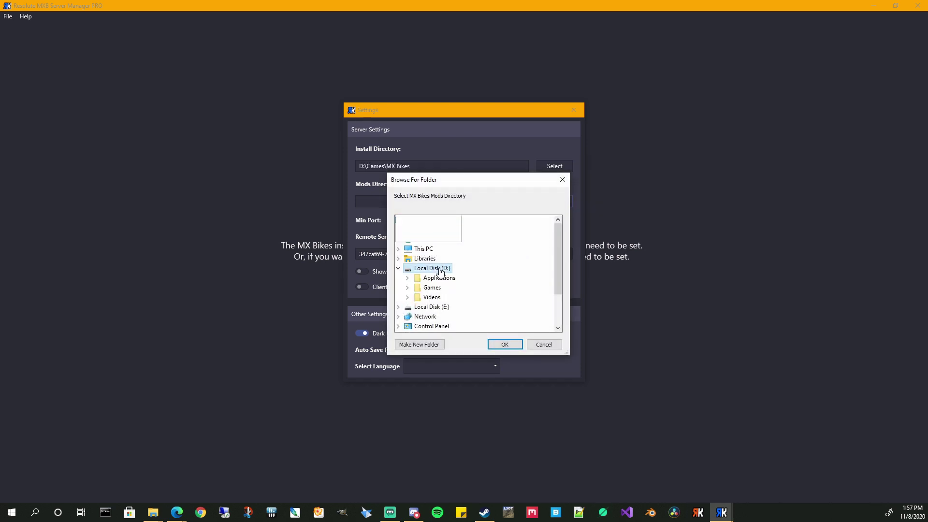
pyautogui.doubleClick(433, 287)
pyautogui.doubleClick(439, 297)
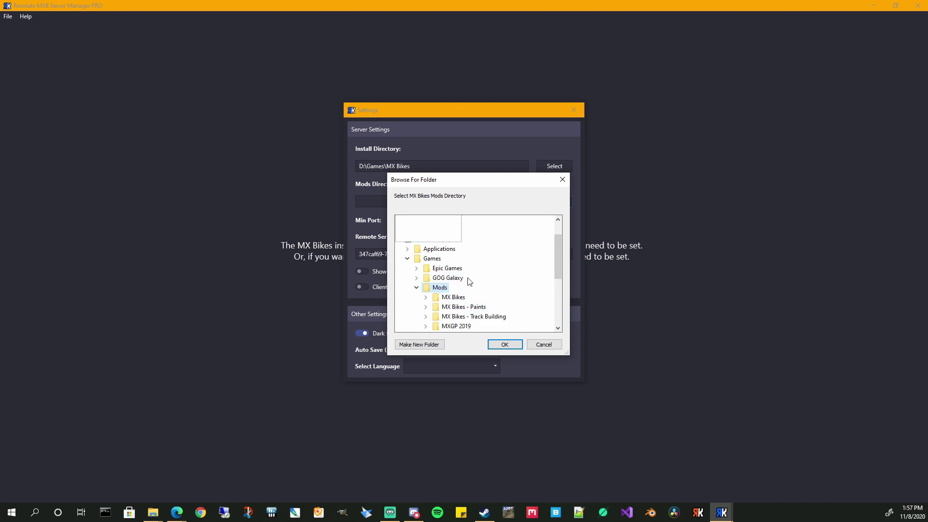
pyautogui.click(453, 297)
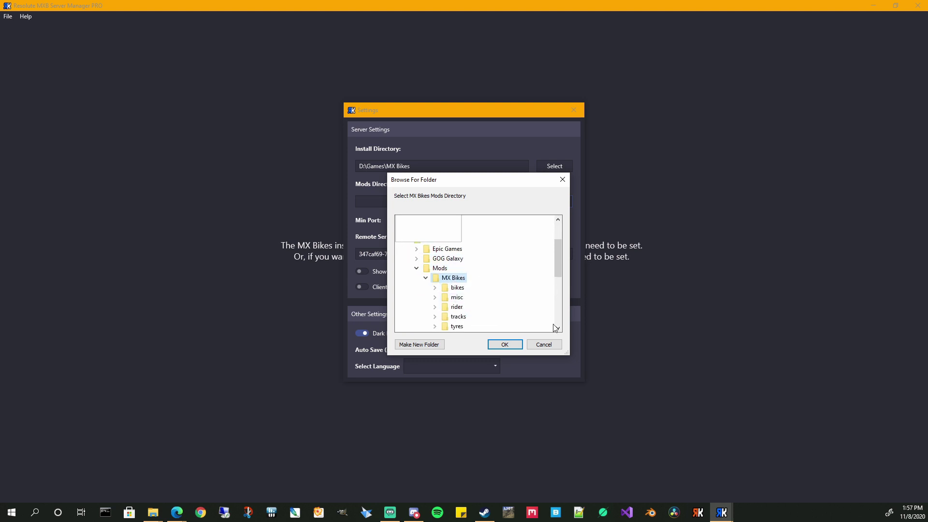
pyautogui.click(504, 344)
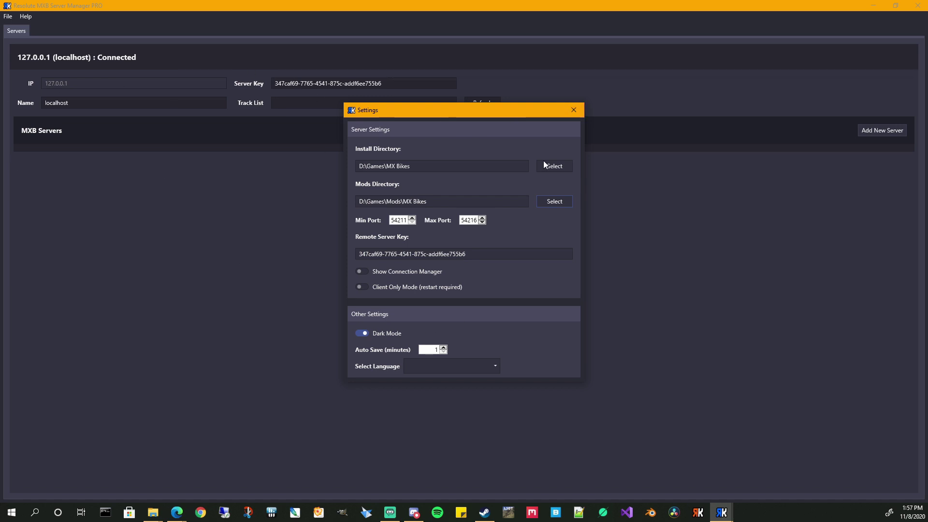
# Step: Rename the localhost machine to 'My Machine'
pyautogui.click(574, 111)
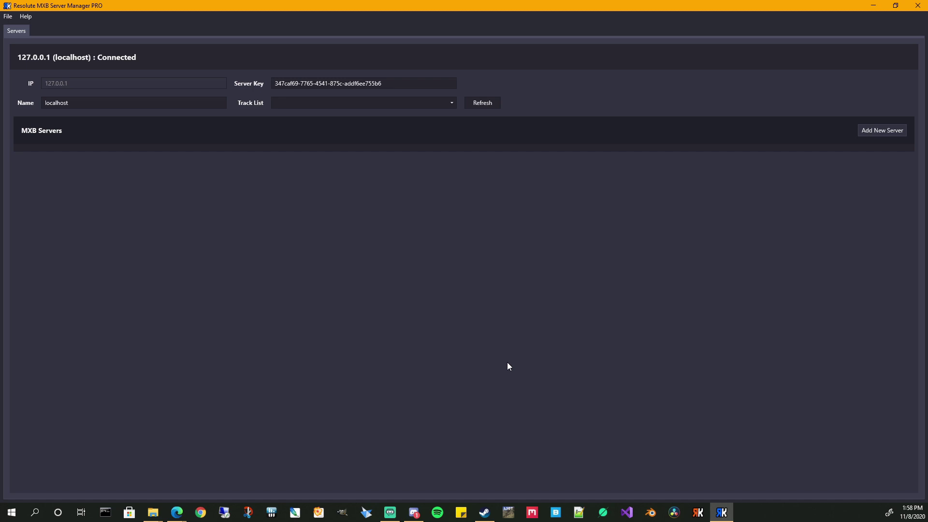
pyautogui.moveTo(72, 103); pyautogui.dragTo(45, 103)
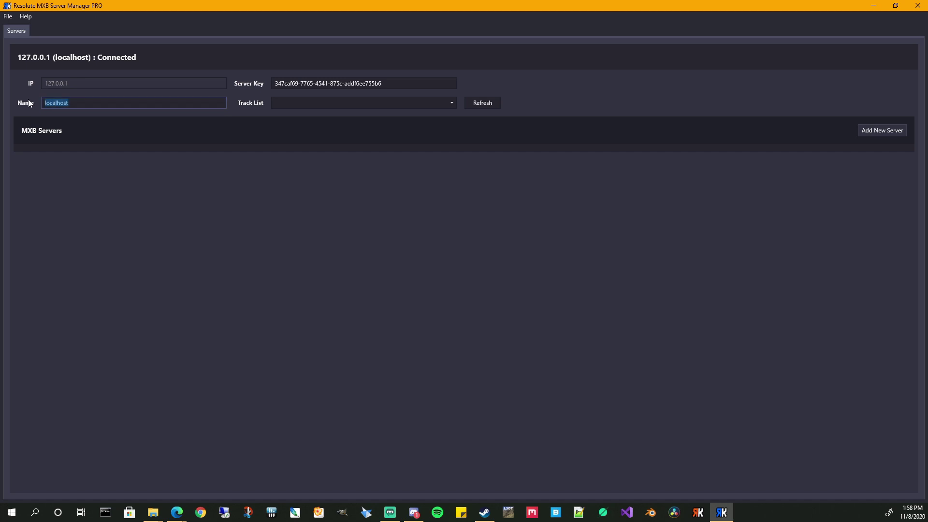
pyautogui.write('My Machine')
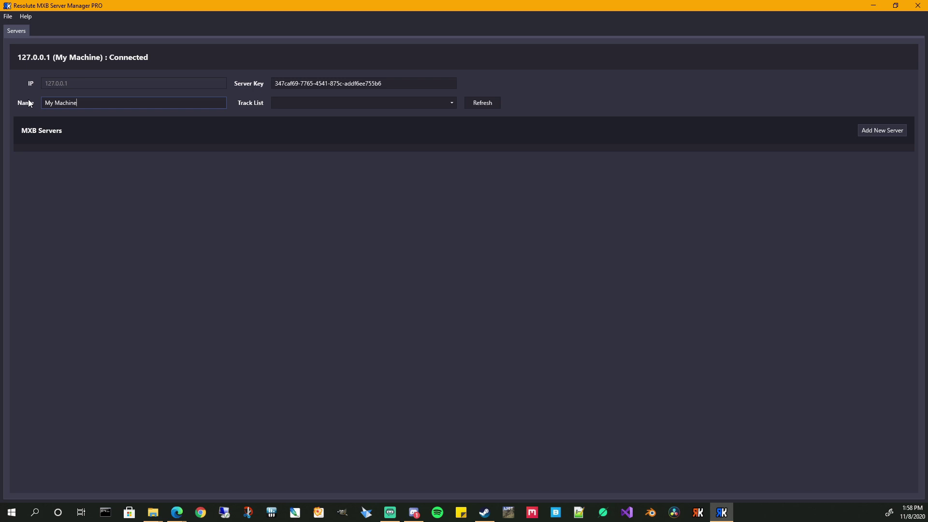
# Step: Review the Track List without choosing a track, then refresh the machine's track list
pyautogui.click(453, 104)
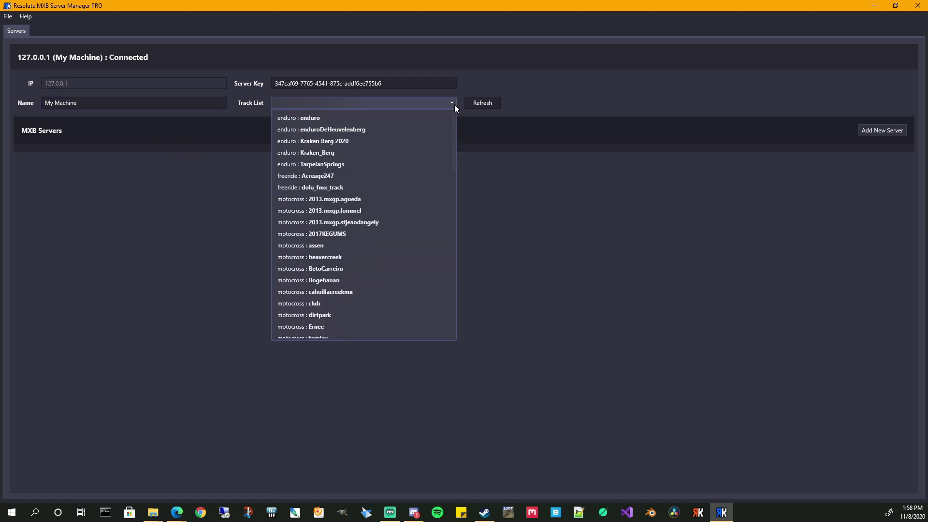
pyautogui.scroll(-9, 405, 178)
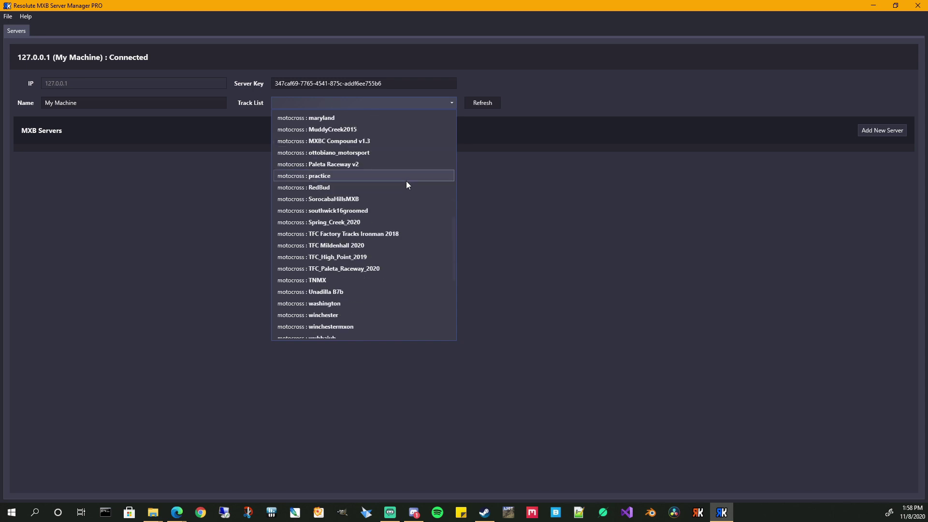
pyautogui.scroll(9, 407, 181)
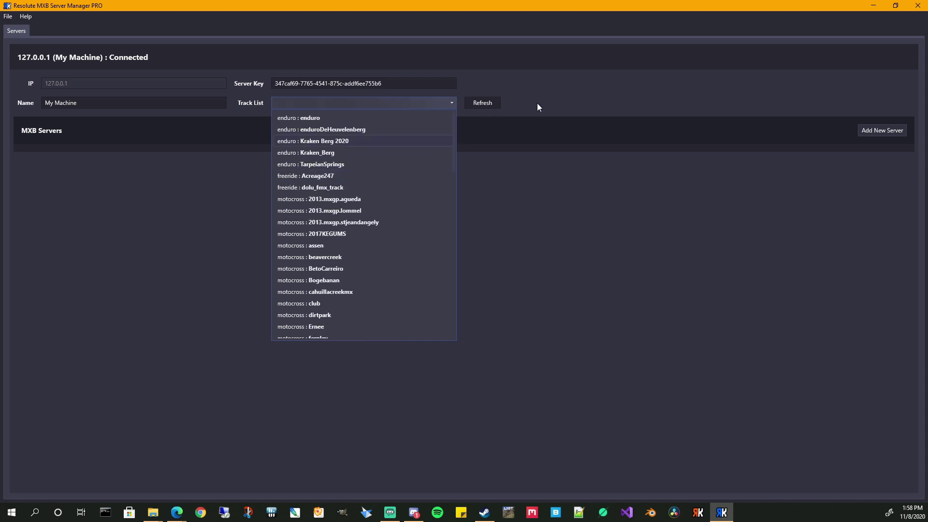
pyautogui.click(484, 103)
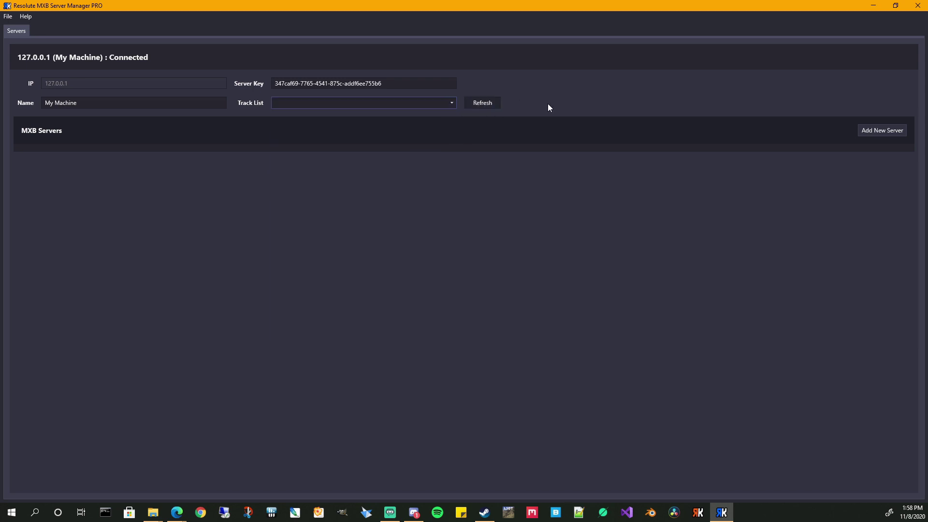
pyautogui.click(482, 103)
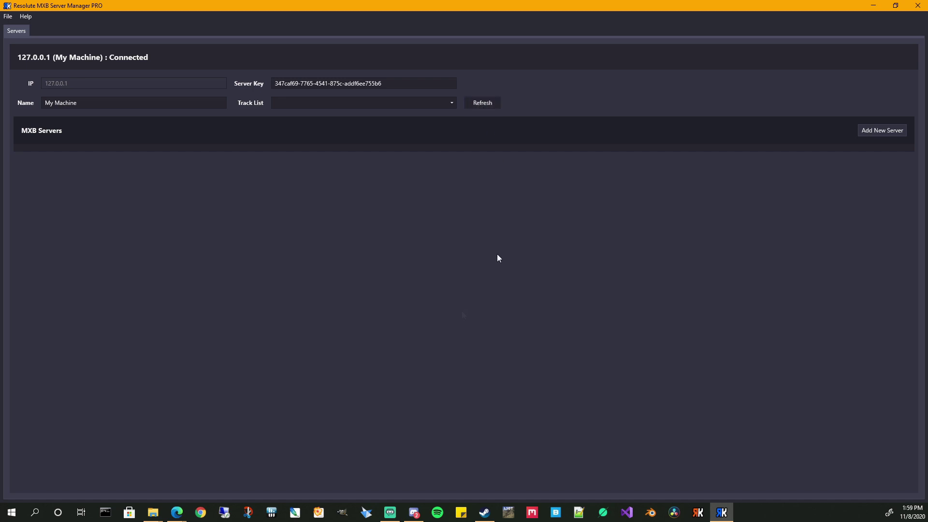
# Step: Add a new server to My Machine and enter 'My Dedicated MXB Server' as its connection name
pyautogui.click(876, 131)
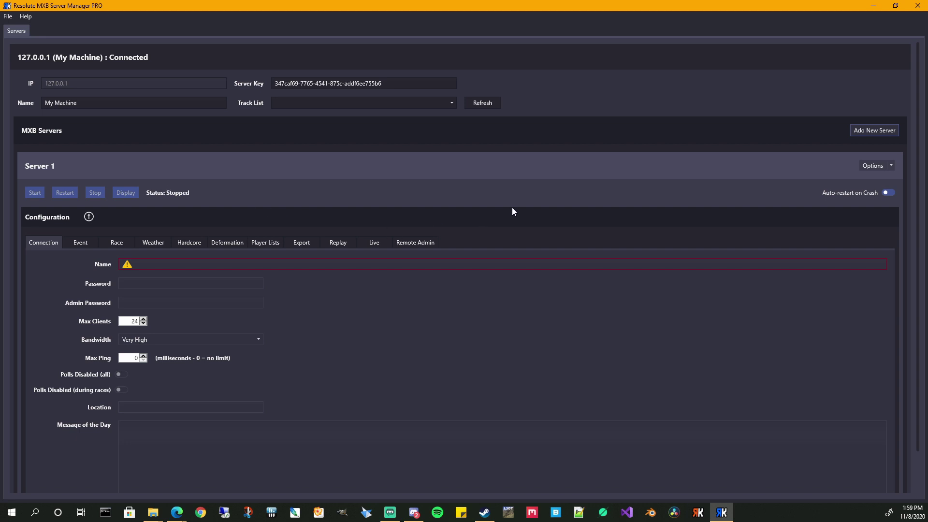
pyautogui.click(200, 261)
pyautogui.write('My Dedicated MXB Server')
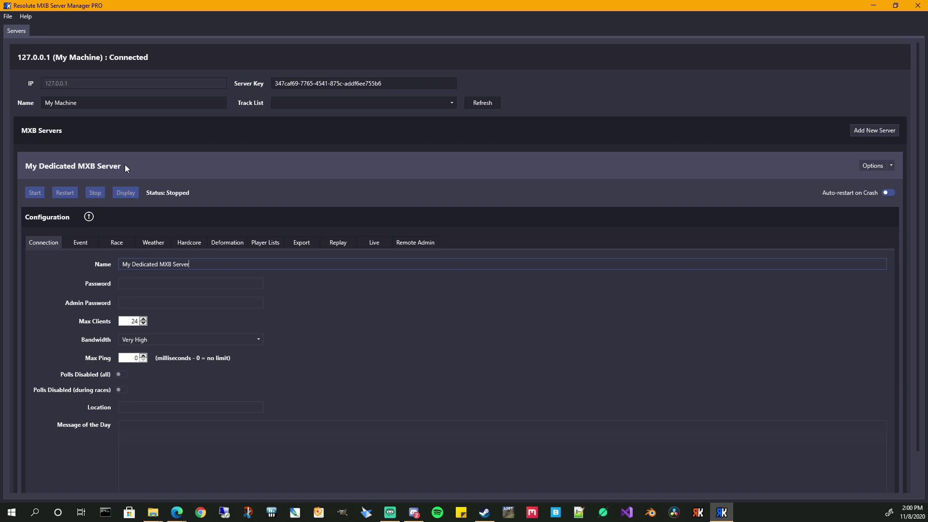
# Step: Set the event's Track 1 to motocross : assen
pyautogui.click(79, 243)
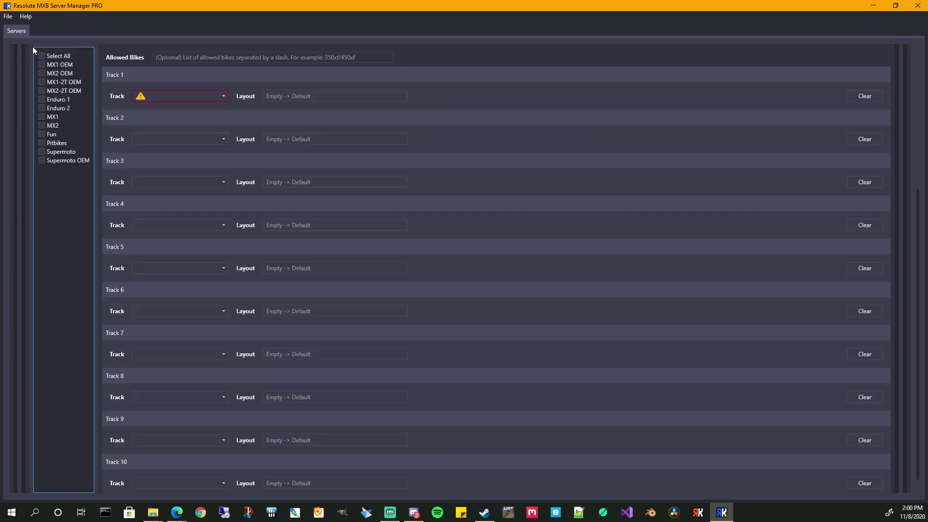
pyautogui.click(219, 97)
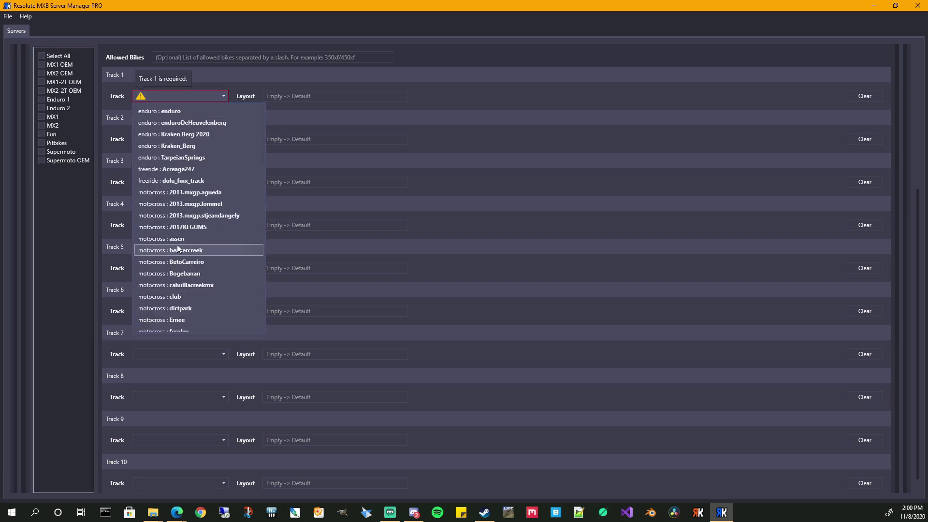
pyautogui.click(203, 238)
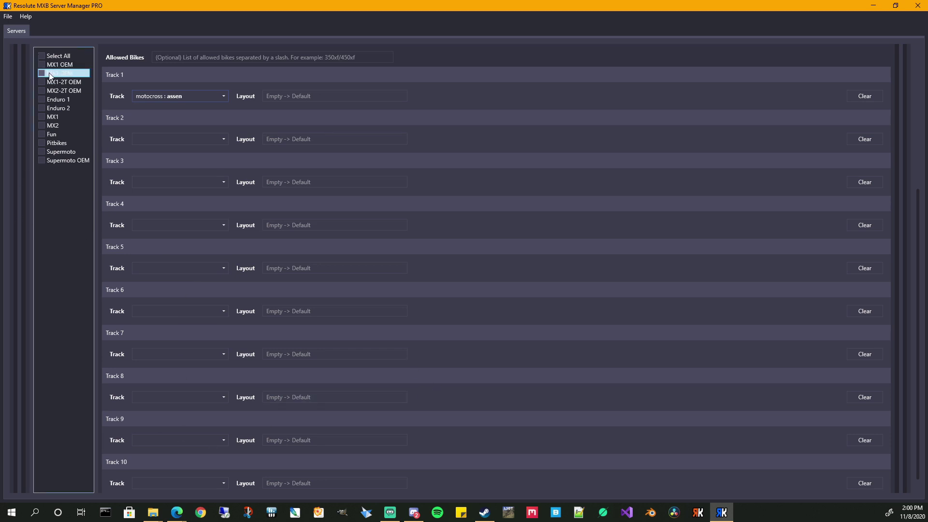
# Step: Allow the MX1 OEM and MX2 OEM bike categories
pyautogui.click(42, 64)
pyautogui.click(42, 73)
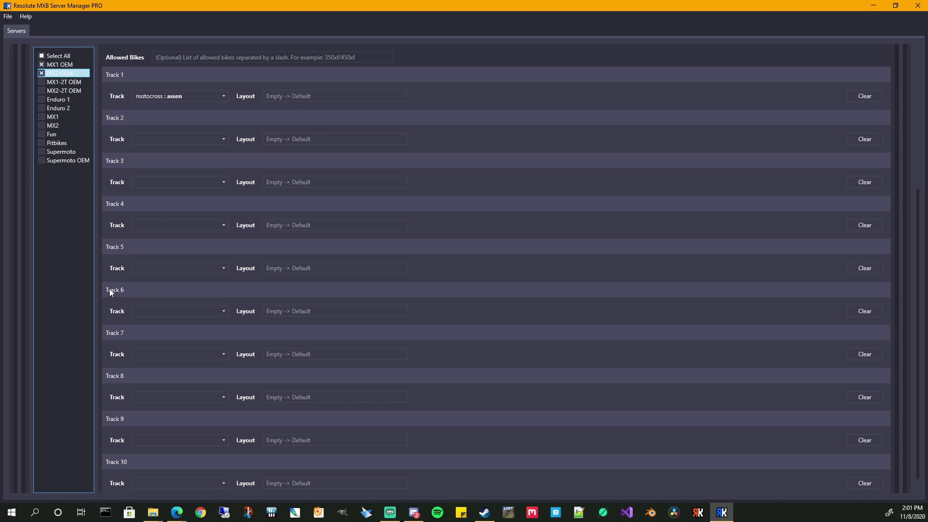
pyautogui.scroll(3, 421, 271)
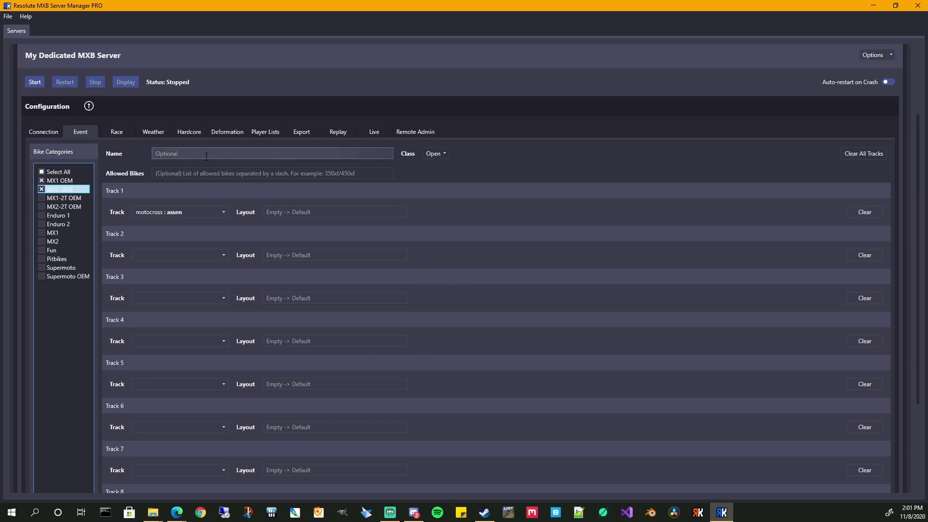
pyautogui.scroll(2, 150, 167)
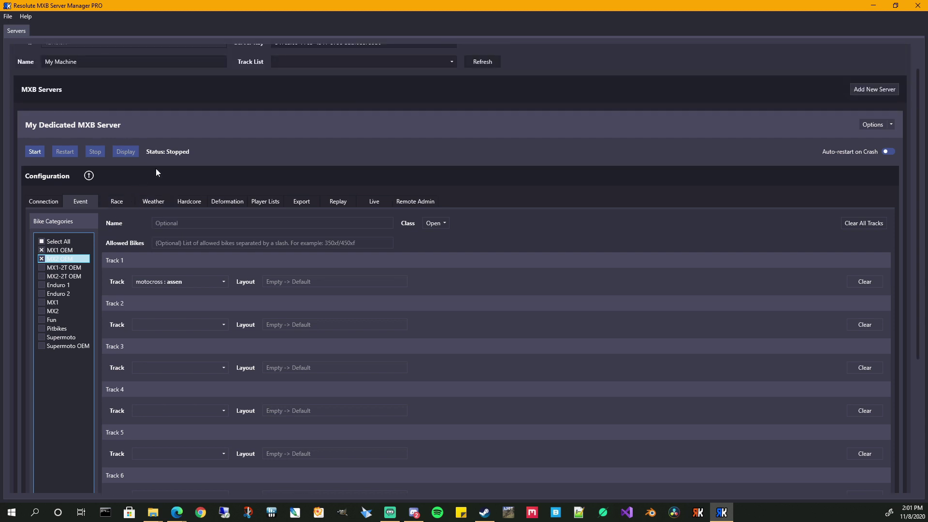
# Step: Start My Dedicated MXB Server on port 54211 and bring the manager back in front of its console
pyautogui.click(34, 152)
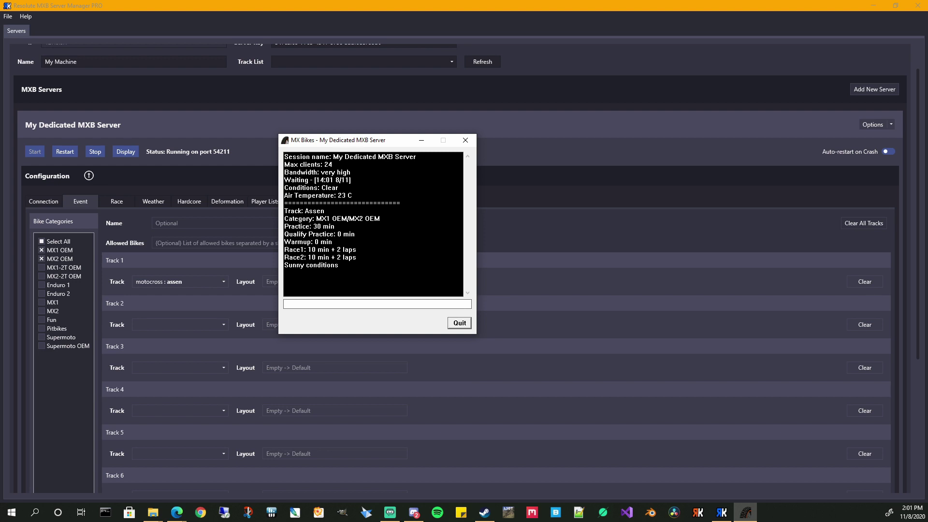
pyautogui.click(257, 161)
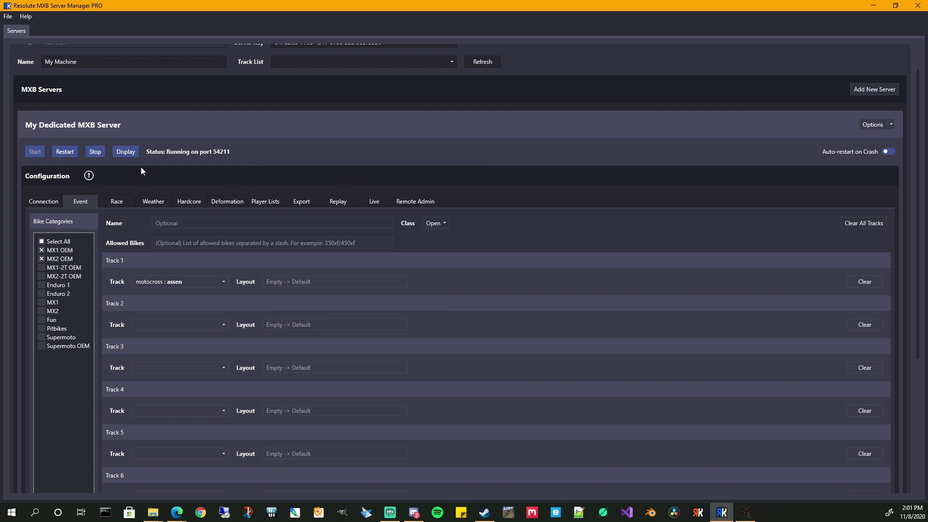
# Step: Quit the running server from its console window, stopping it
pyautogui.click(126, 151)
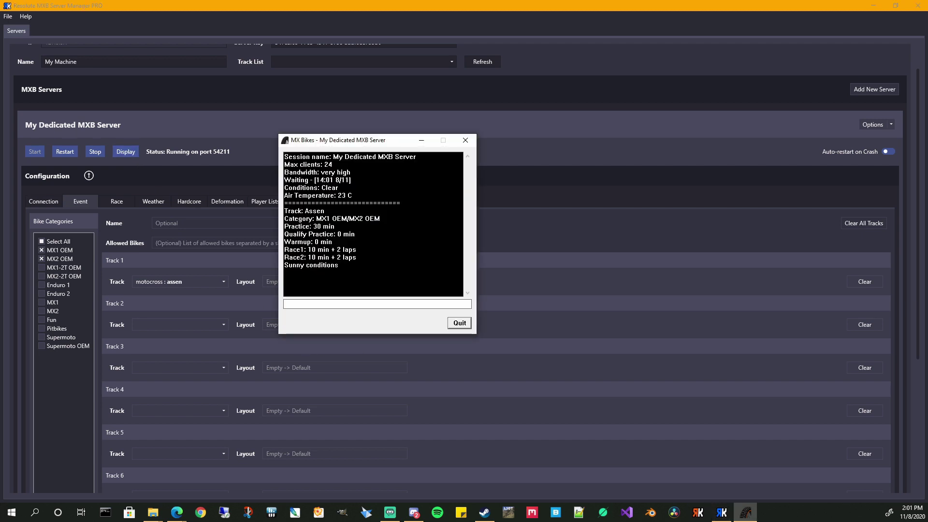
pyautogui.click(459, 323)
pyautogui.scroll(-2, 437, 356)
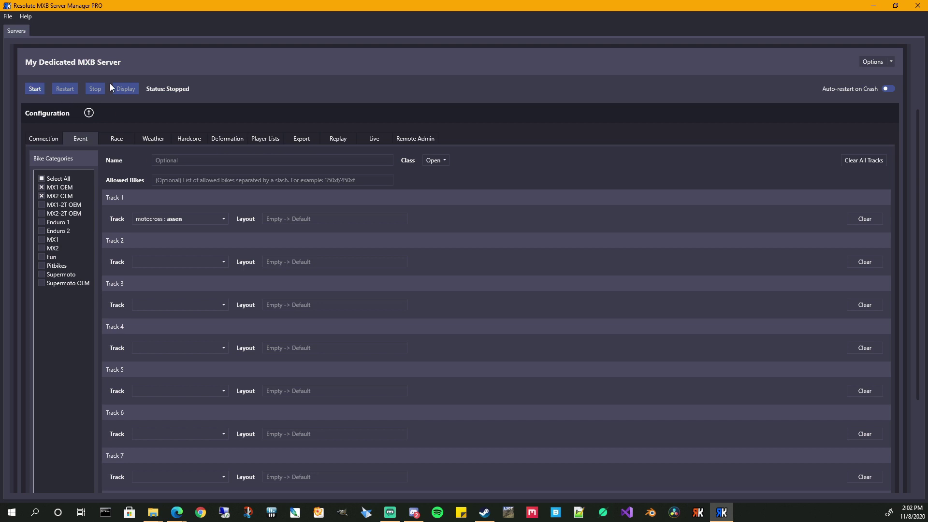
# Step: Start the server again, view its Assen session details in the console, then stop it
pyautogui.click(34, 89)
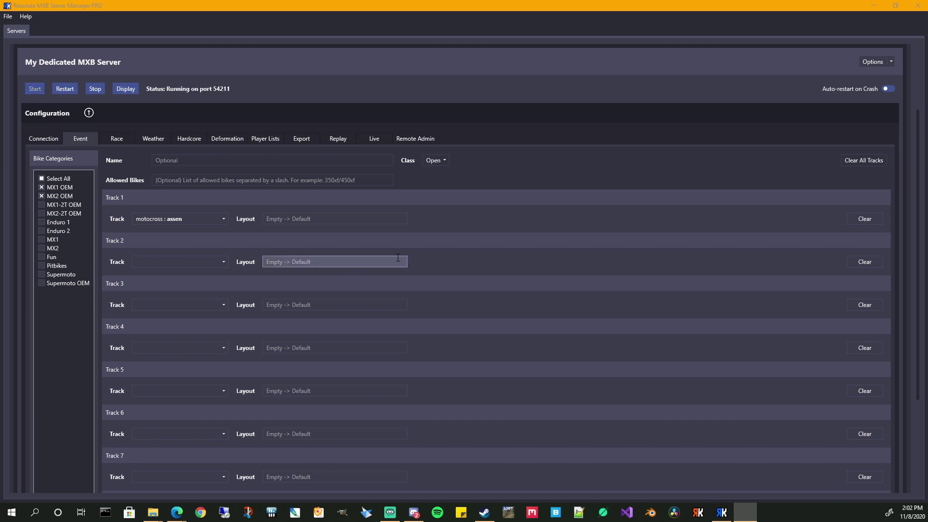
pyautogui.click(746, 512)
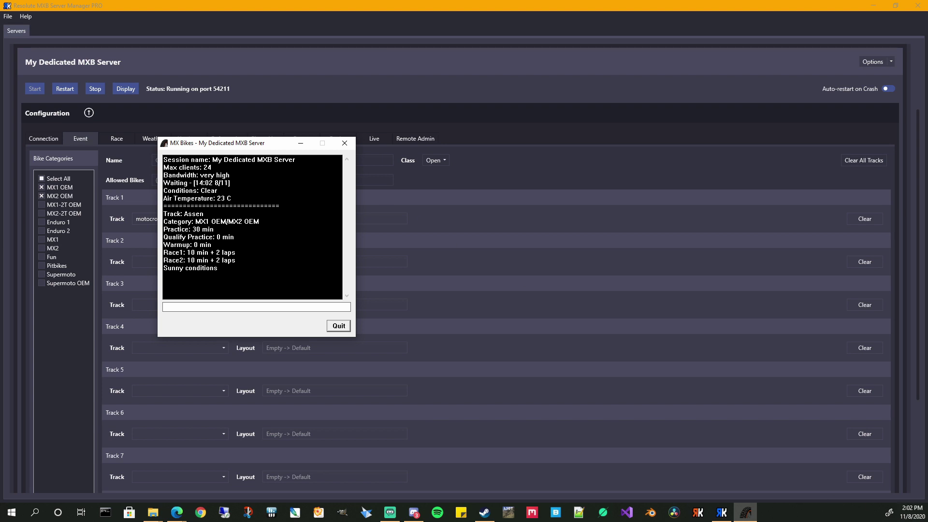
pyautogui.click(344, 142)
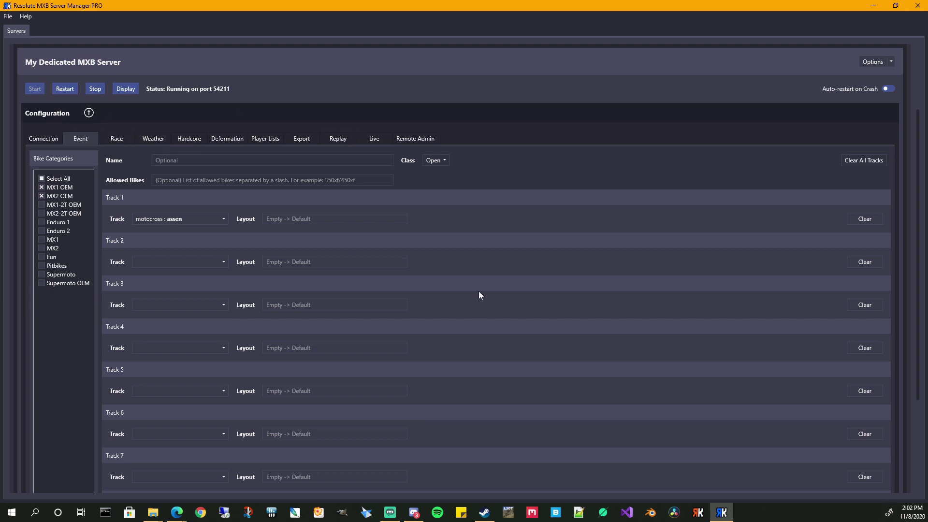
pyautogui.click(128, 91)
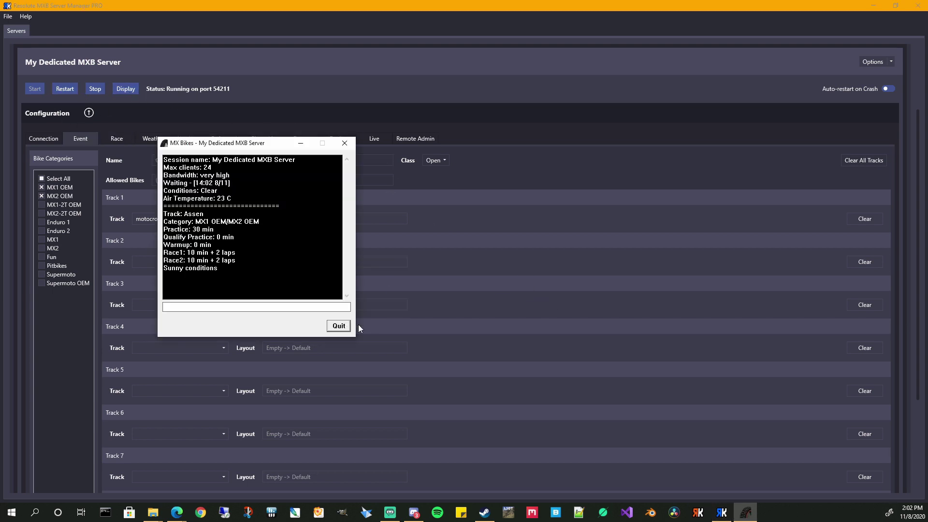
pyautogui.click(95, 89)
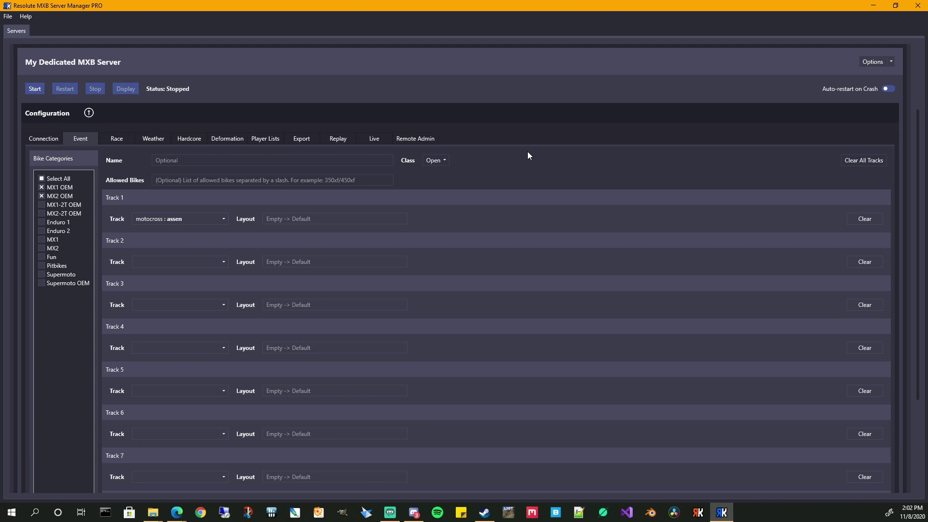
pyautogui.scroll(1, 545, 158)
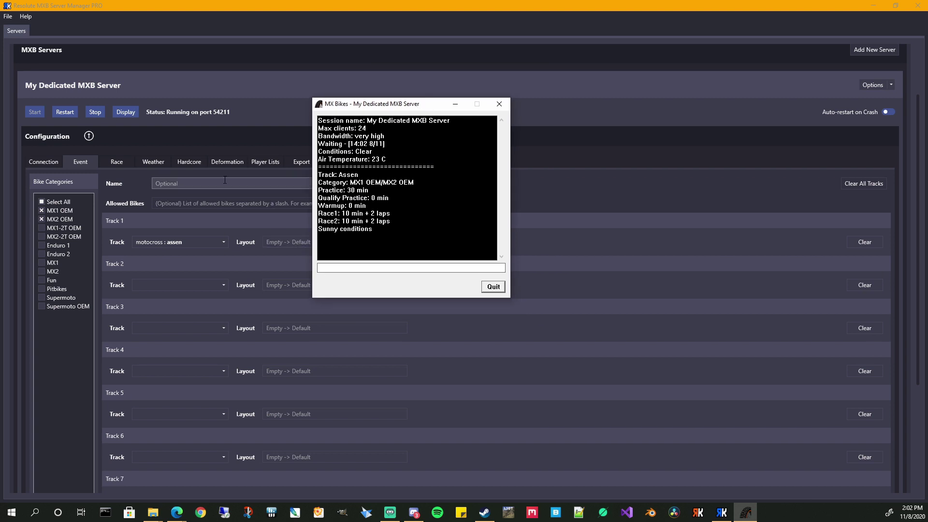
# Step: Lower Practice Length from 30 to 20 minutes, restart, and confirm Practice: 20 min in the console
pyautogui.click(125, 161)
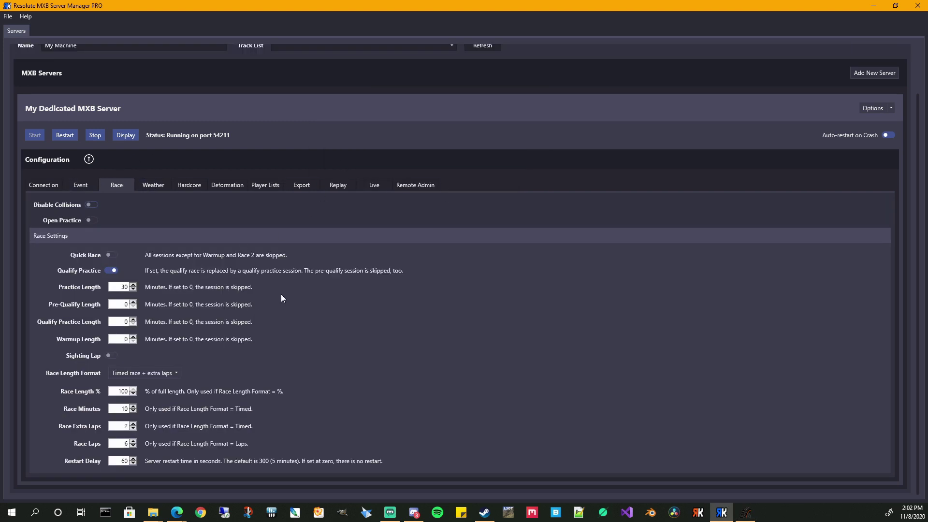
pyautogui.click(133, 289)
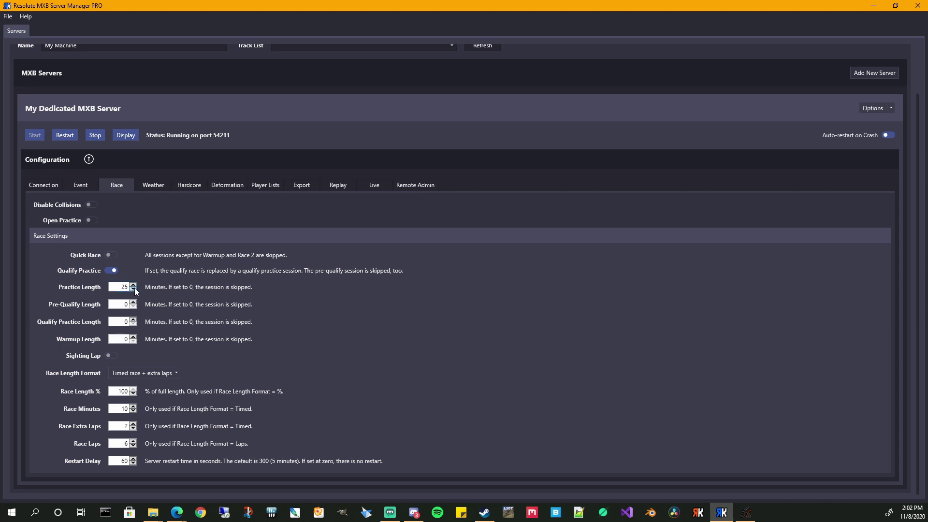
pyautogui.click(95, 135)
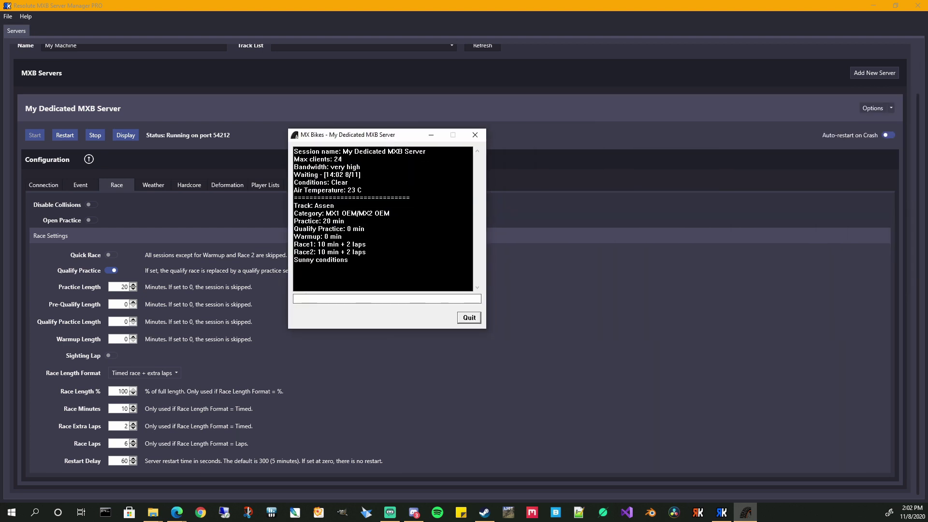
pyautogui.doubleClick(324, 221)
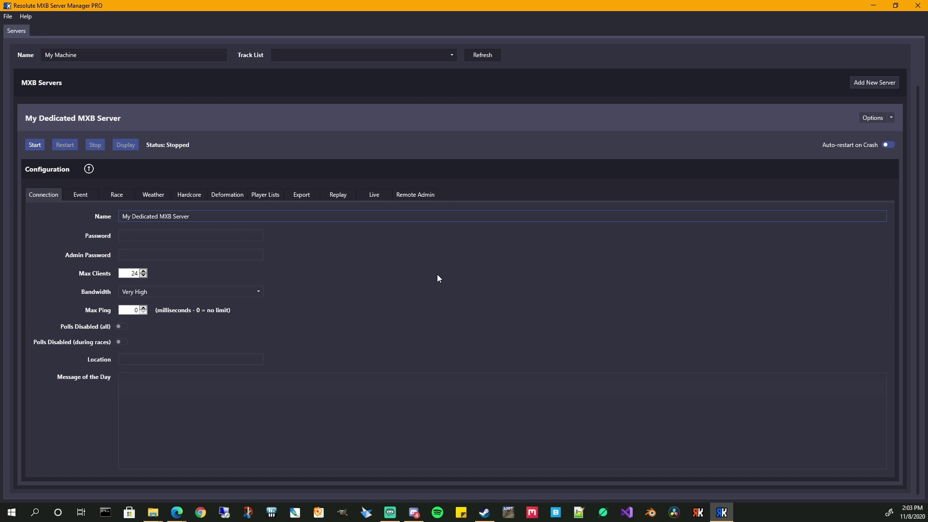
# Step: Review the server's Name and Admin Password fields on the Connection tab
pyautogui.click(229, 219)
pyautogui.click(165, 254)
# Step: Open the Bandwidth list and keep the bandwidth at Very High
pyautogui.click(257, 294)
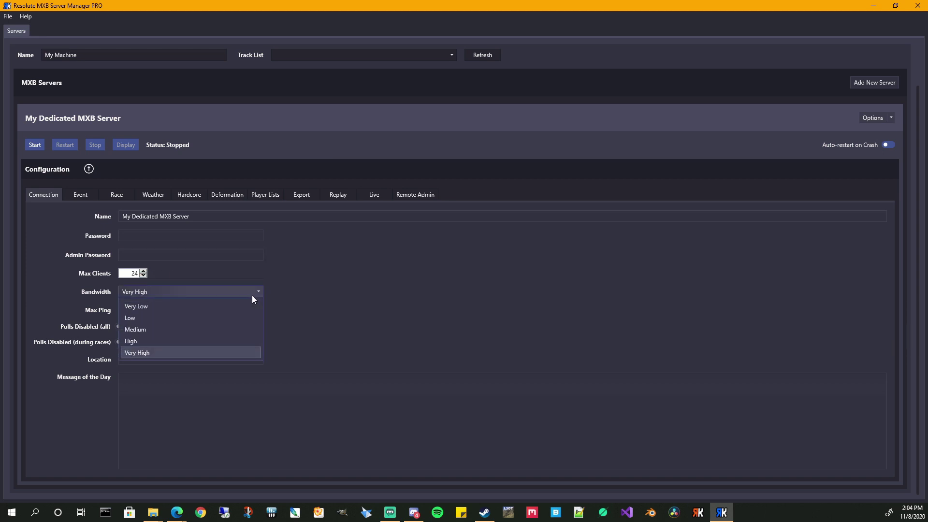
pyautogui.click(252, 295)
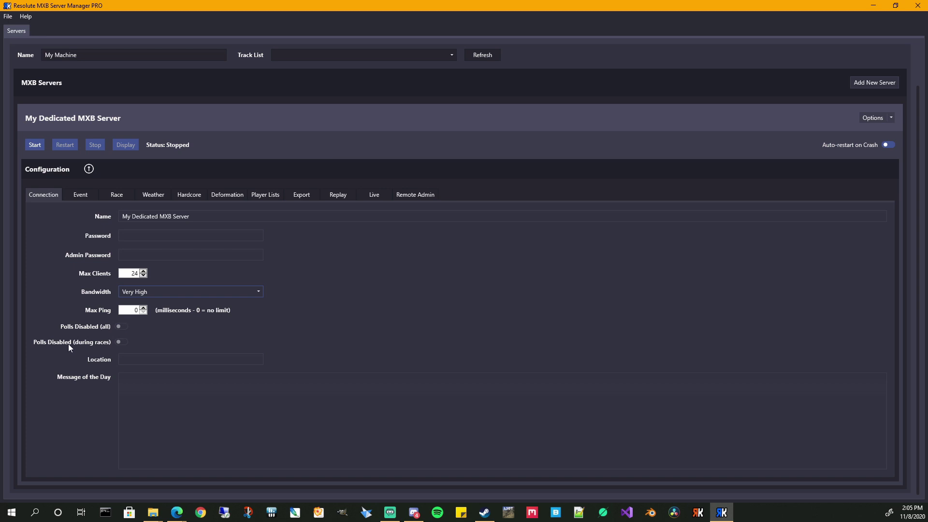
# Step: Toggle disabling polls during races and set the message of the day to 'My Message of the Day'
pyautogui.click(121, 342)
pyautogui.click(204, 416)
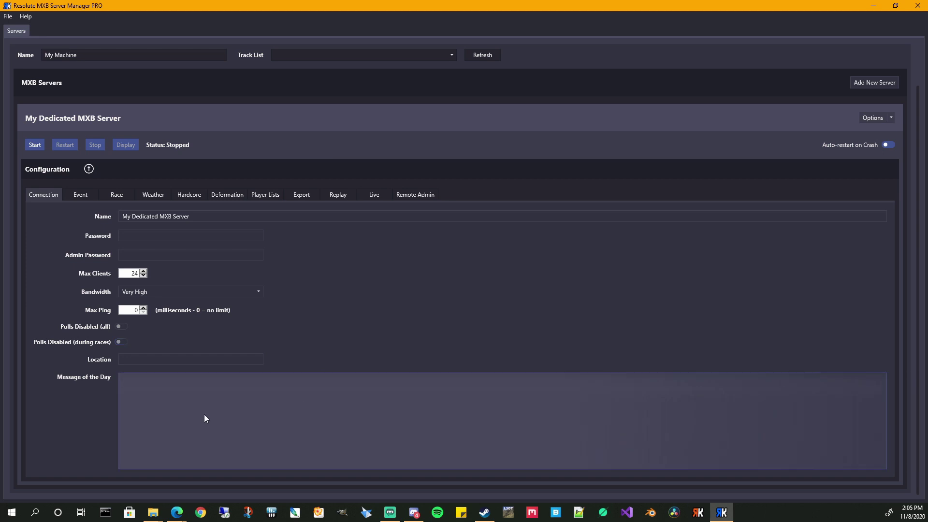
pyautogui.write('My Message of the Day')
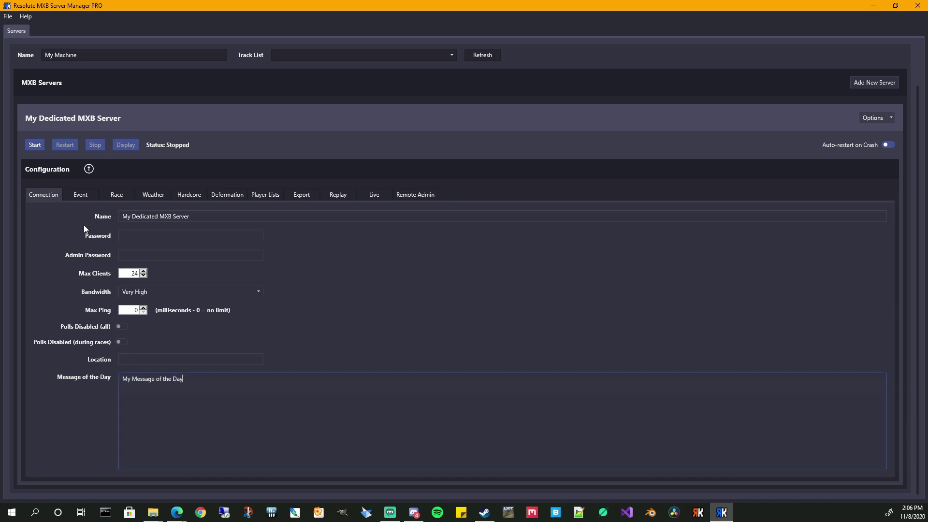
pyautogui.click(80, 193)
pyautogui.scroll(2, 522, 203)
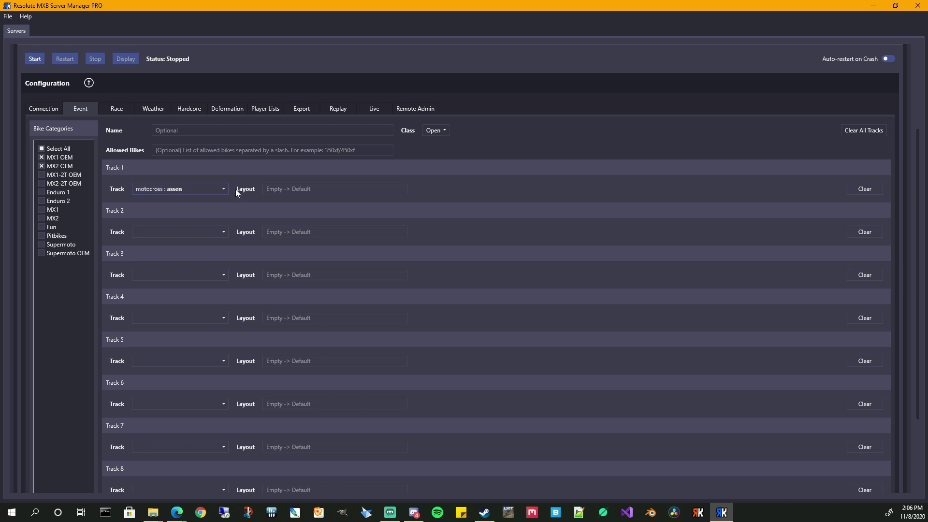
pyautogui.click(282, 188)
pyautogui.click(41, 149)
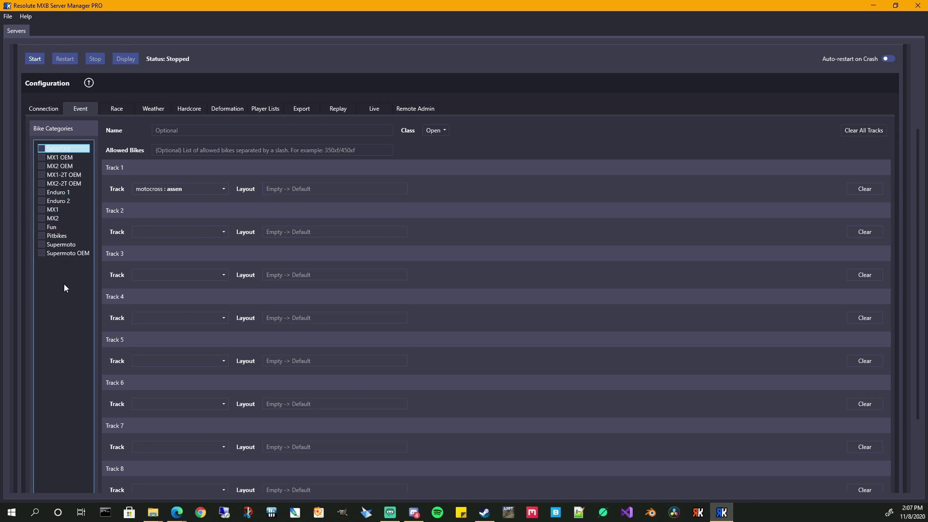
pyautogui.click(42, 157)
pyautogui.click(42, 166)
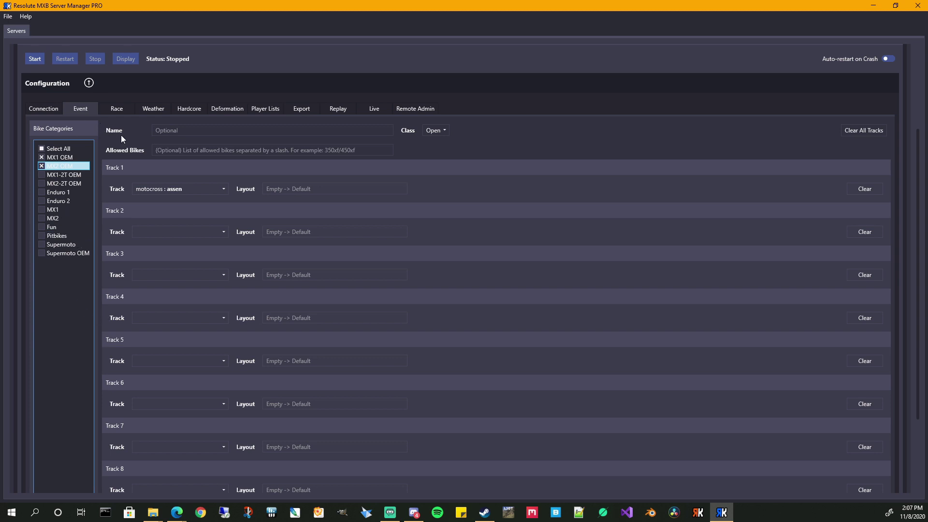
pyautogui.click(198, 132)
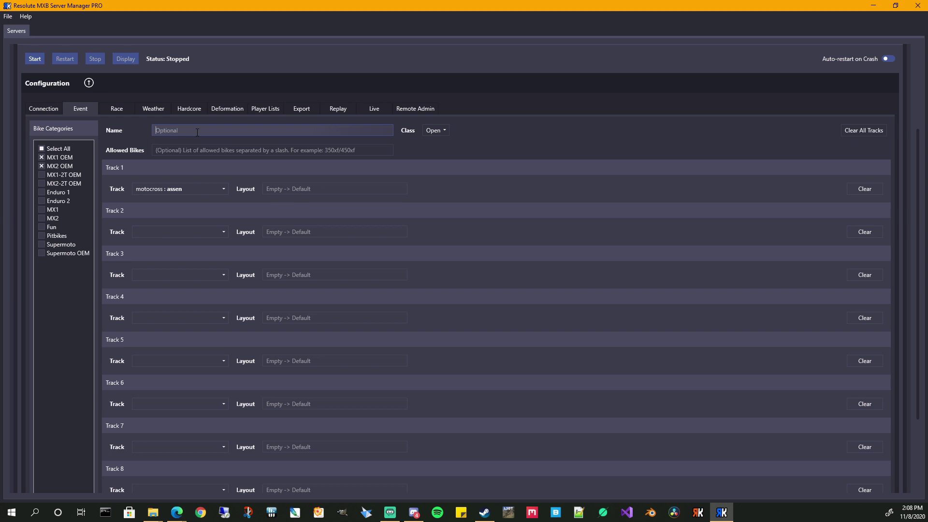
pyautogui.click(190, 148)
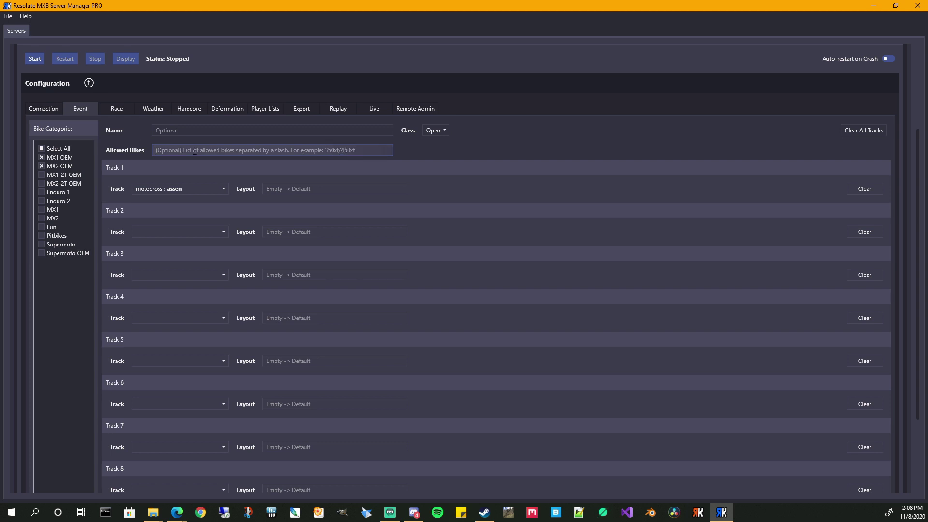
pyautogui.click(445, 130)
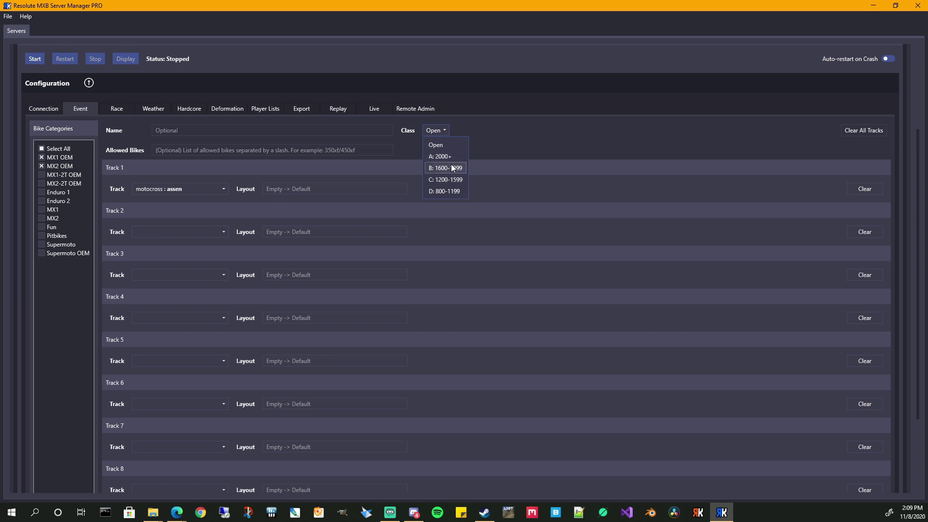
pyautogui.click(507, 140)
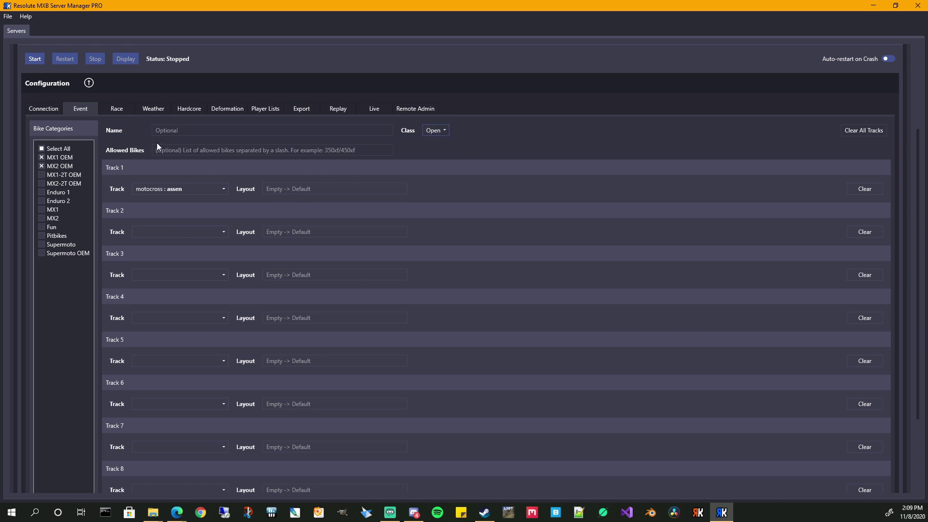
# Step: Review the Race settings, keeping the length format as 'Timed race + extra laps'
pyautogui.click(115, 109)
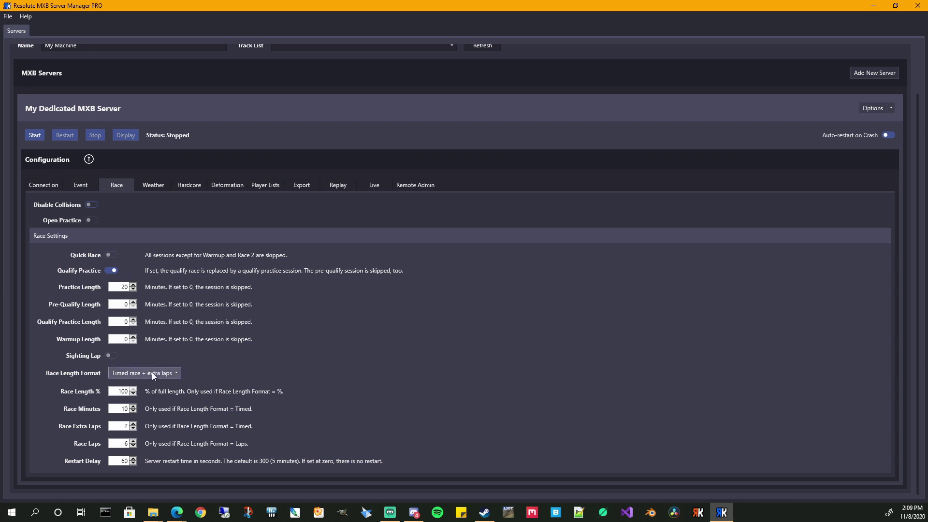
pyautogui.click(175, 377)
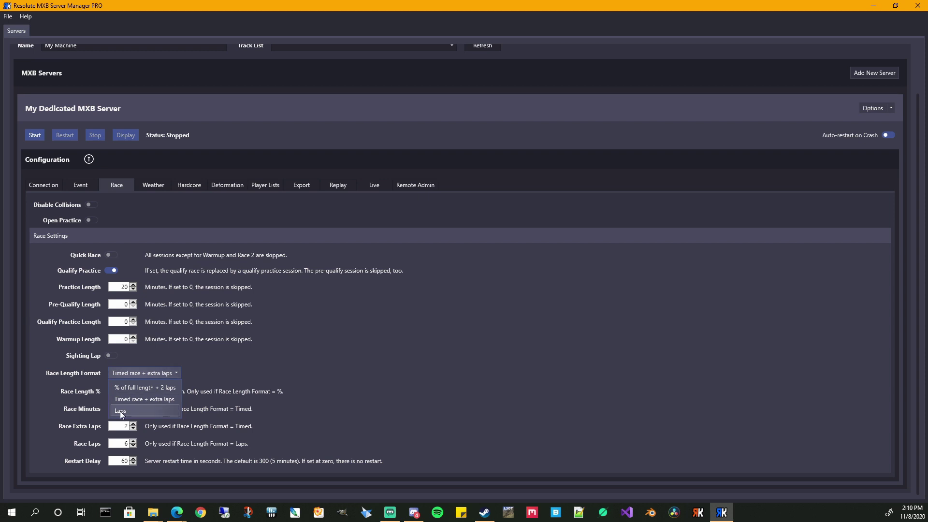
pyautogui.click(201, 354)
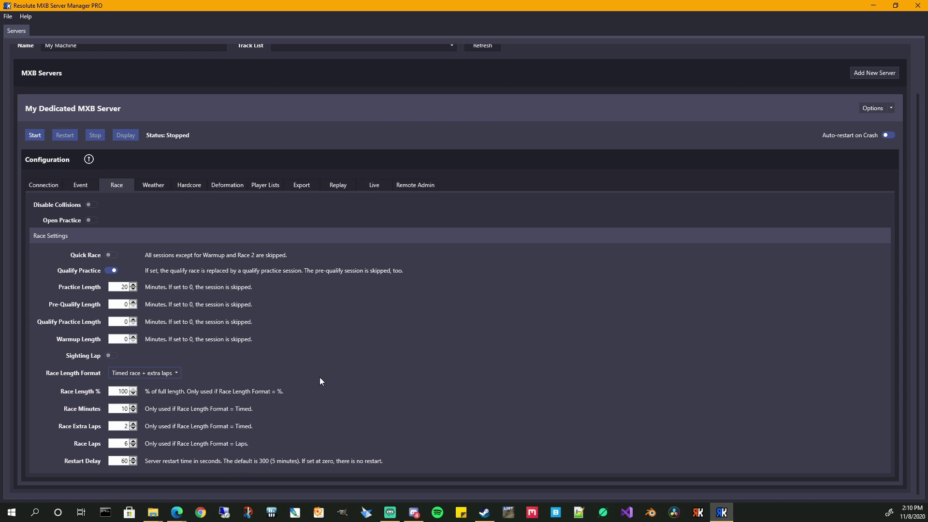
pyautogui.click(147, 186)
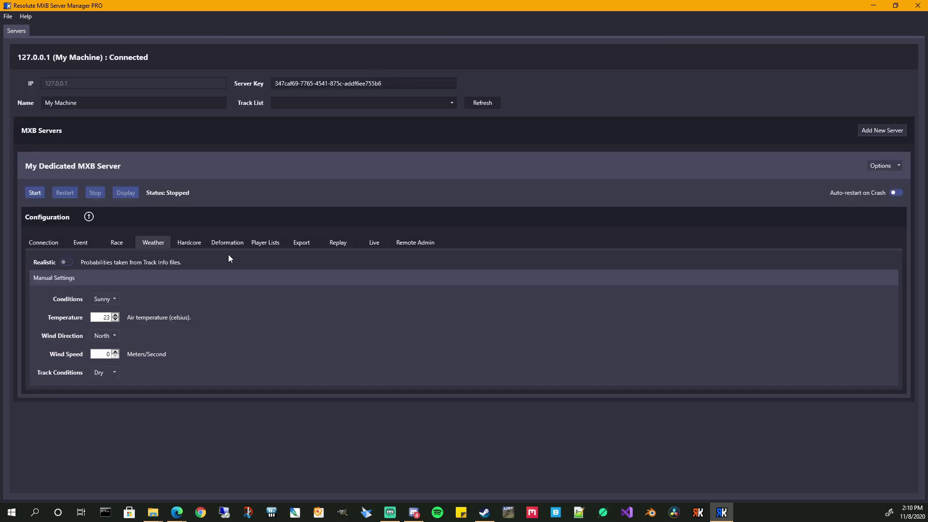
pyautogui.click(66, 263)
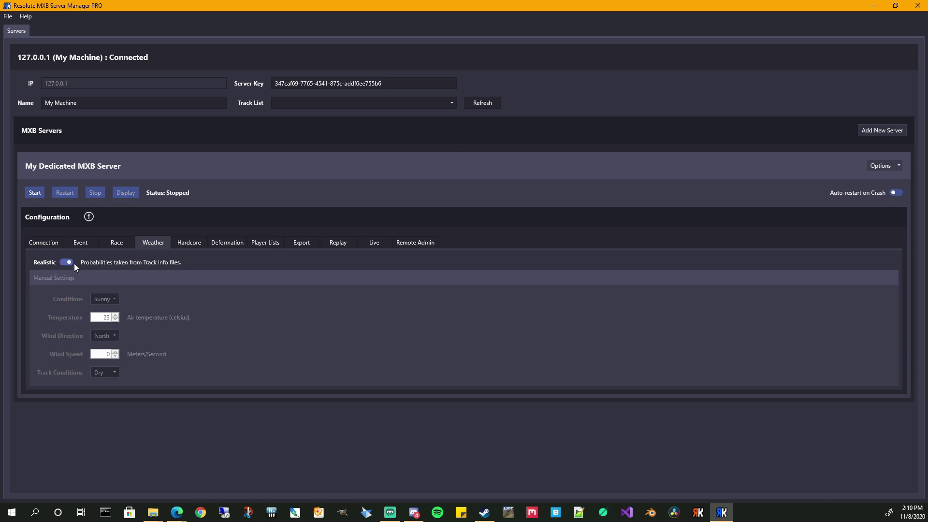
pyautogui.click(67, 262)
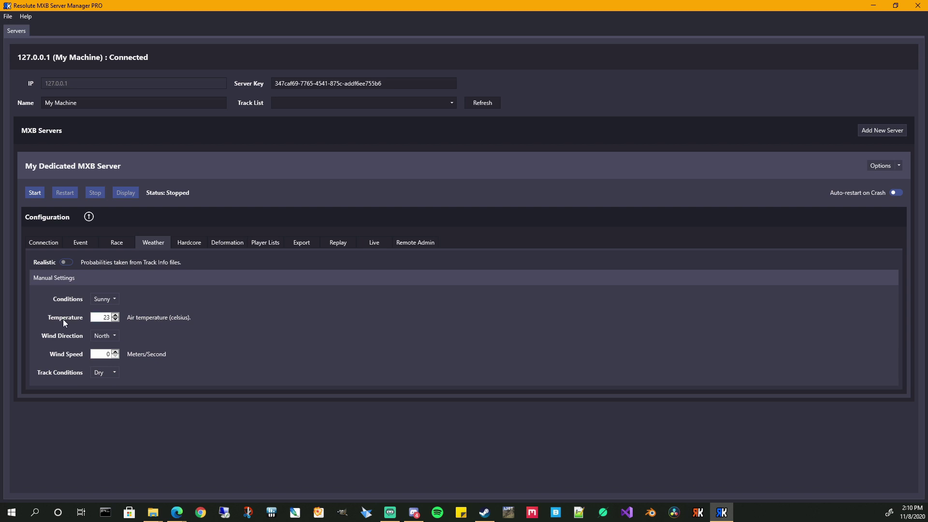
pyautogui.doubleClick(100, 317)
# Step: Leave the temperature at 23 and review the Hardcore options: Force Cockpit, No Aids, Limited Tire Sets
pyautogui.click(130, 321)
pyautogui.click(189, 245)
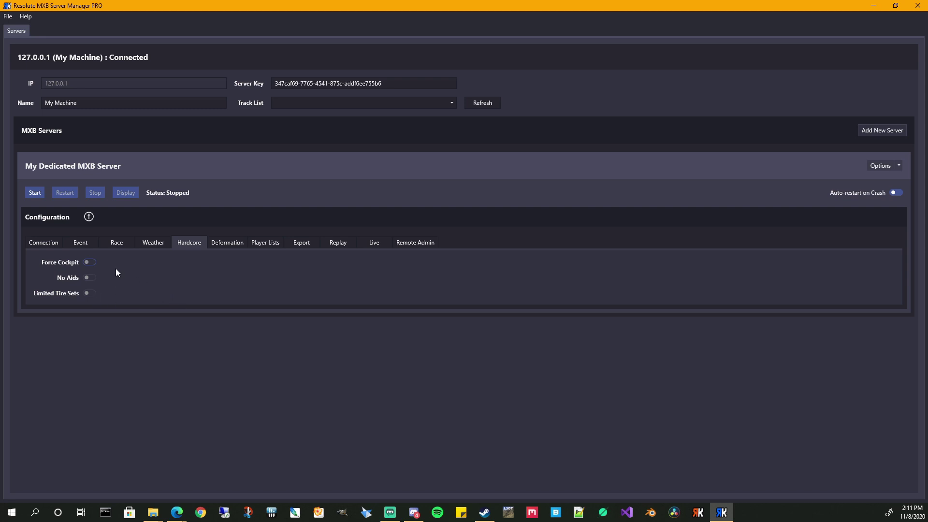
# Step: Review the Deformation settings, selecting the Scale value of 20
pyautogui.click(224, 244)
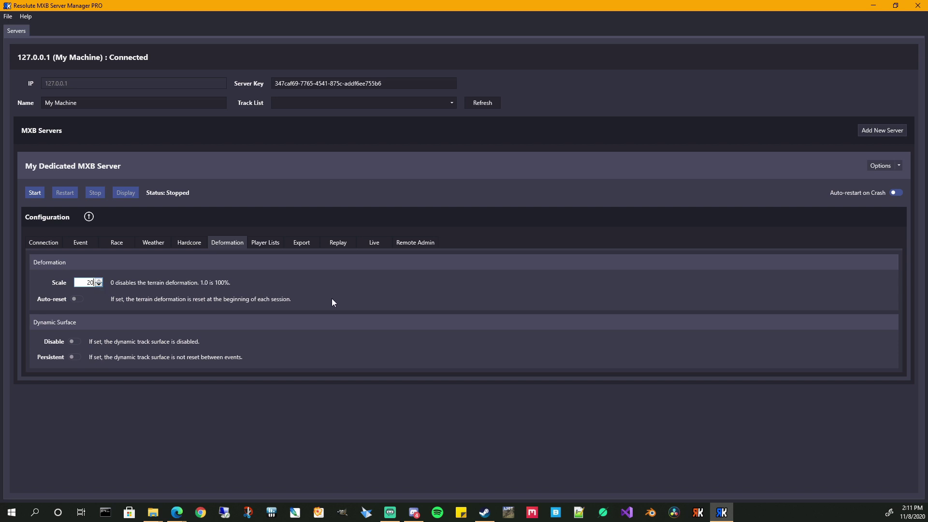
pyautogui.click(97, 285)
# Step: Check the Player Lists settings, leaving the Allowed and Banned Players filenames empty
pyautogui.click(264, 245)
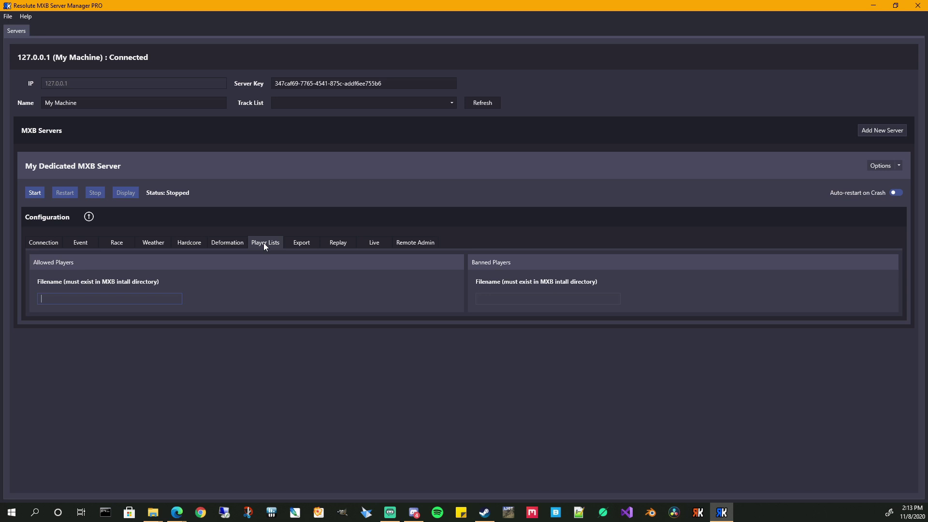
pyautogui.click(502, 299)
# Step: Review the Export settings, keeping results export Off and the Directory and Prefix fields blank
pyautogui.click(305, 241)
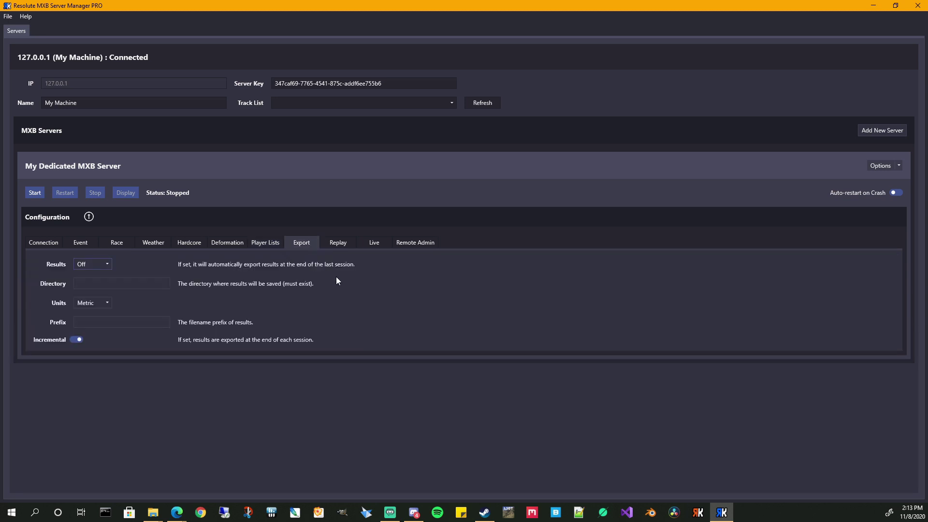
pyautogui.click(105, 267)
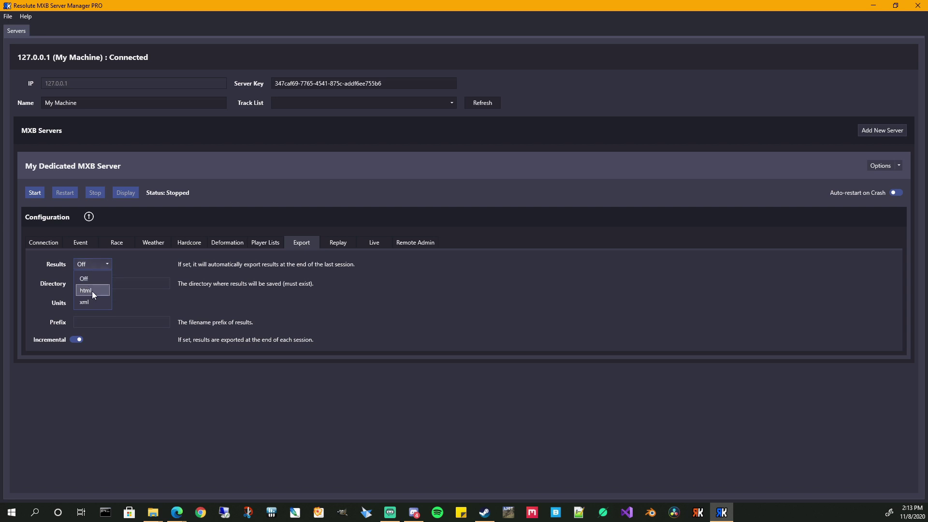
pyautogui.click(153, 300)
pyautogui.click(88, 281)
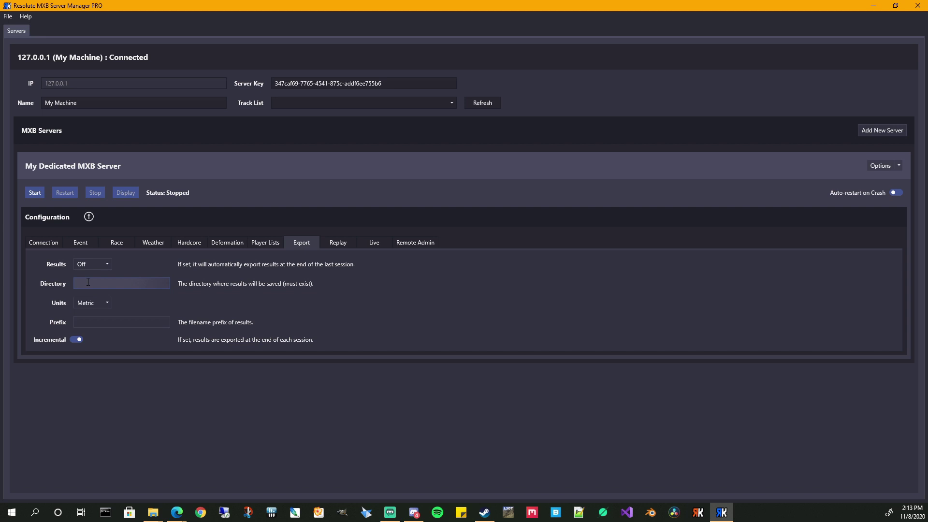
pyautogui.click(110, 322)
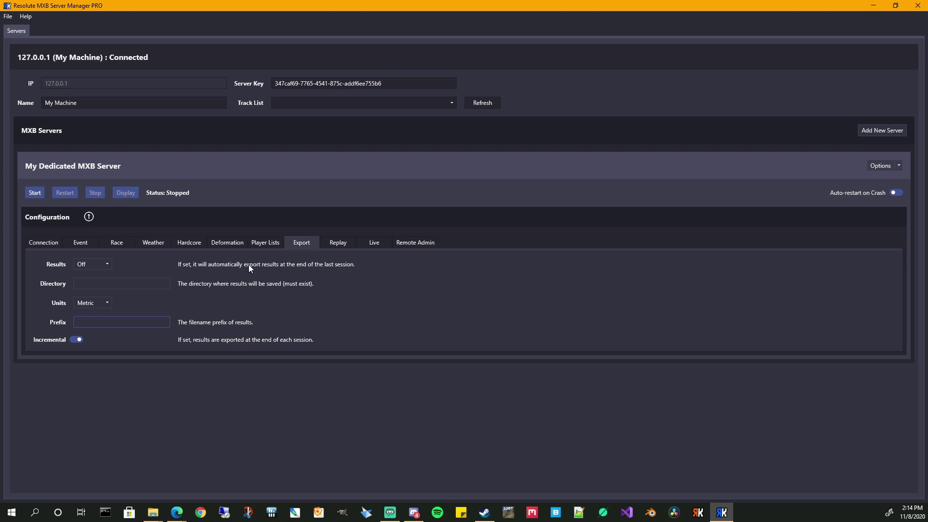
# Step: Switch on automatic full replay saving in the Replay settings
pyautogui.click(338, 243)
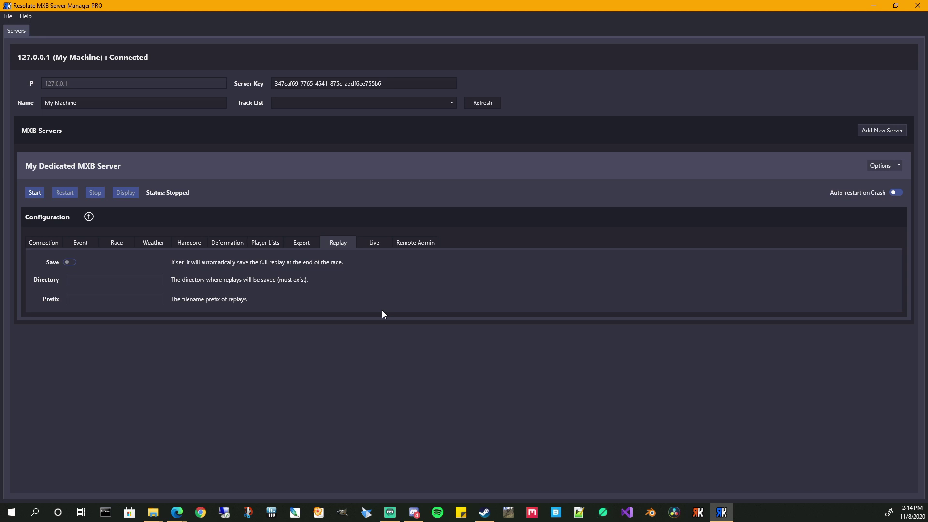
pyautogui.click(72, 262)
pyautogui.click(106, 280)
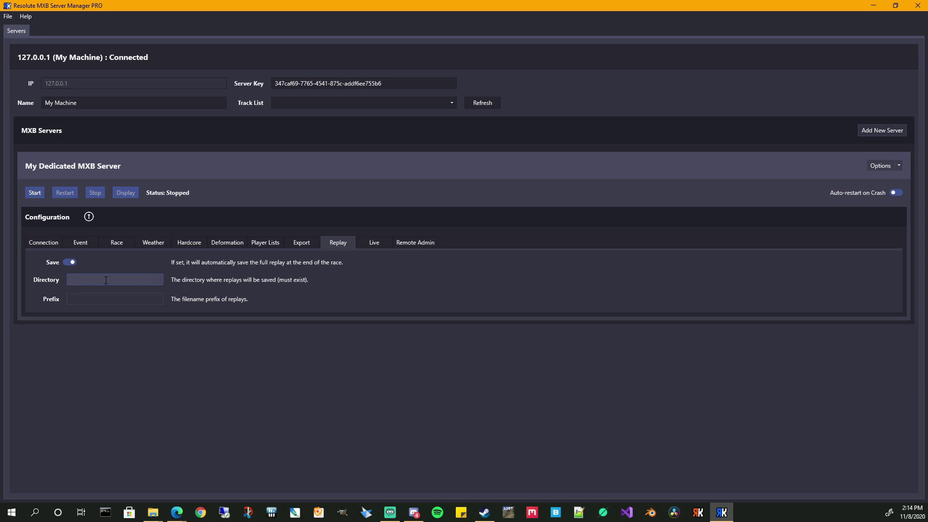
pyautogui.click(375, 243)
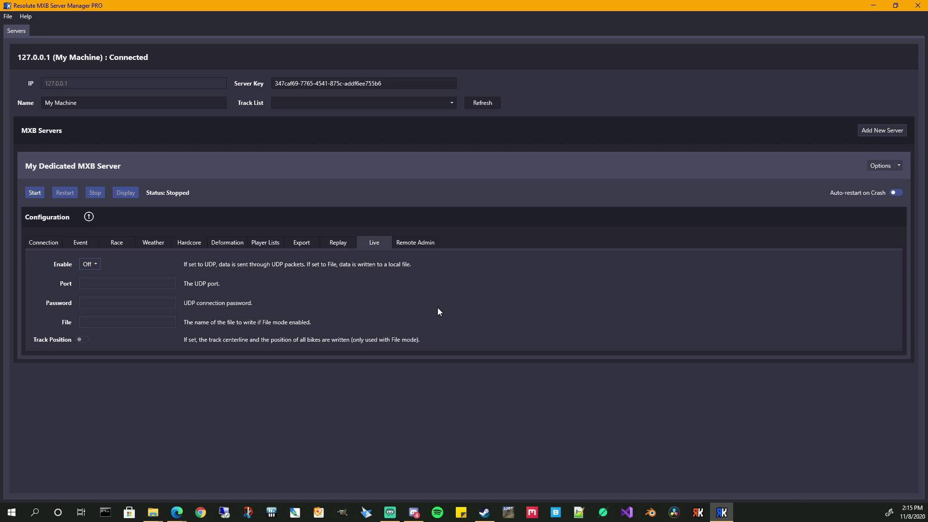
# Step: Inspect the Remote Admin settings
pyautogui.click(415, 241)
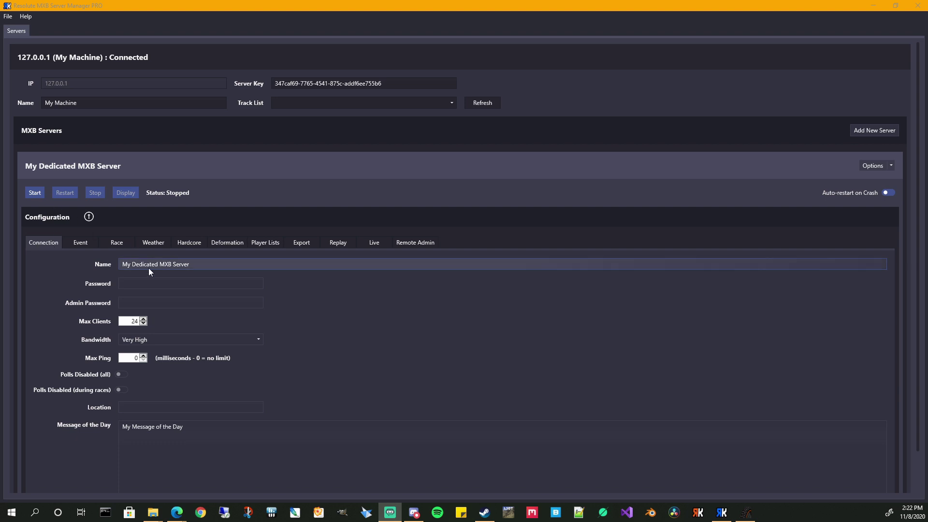
# Step: Prefix the server name with an underscore, making it '_My Dedicated MXB Server', and start the server
pyautogui.click(124, 265)
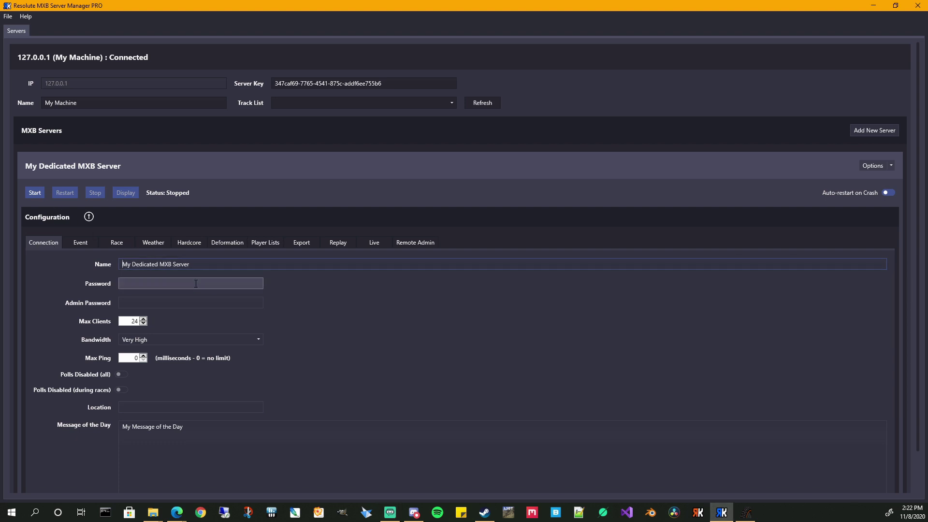
pyautogui.write('_')
pyautogui.click(30, 193)
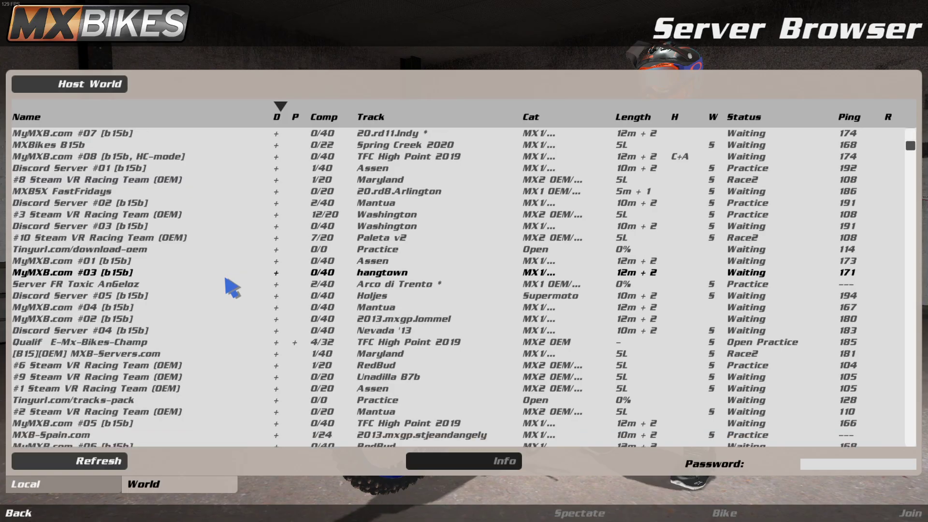
# Step: Select _My Dedicated MXB Server (Assen, 0/24, Waiting) in the World server list
pyautogui.scroll(-8, 234, 295)
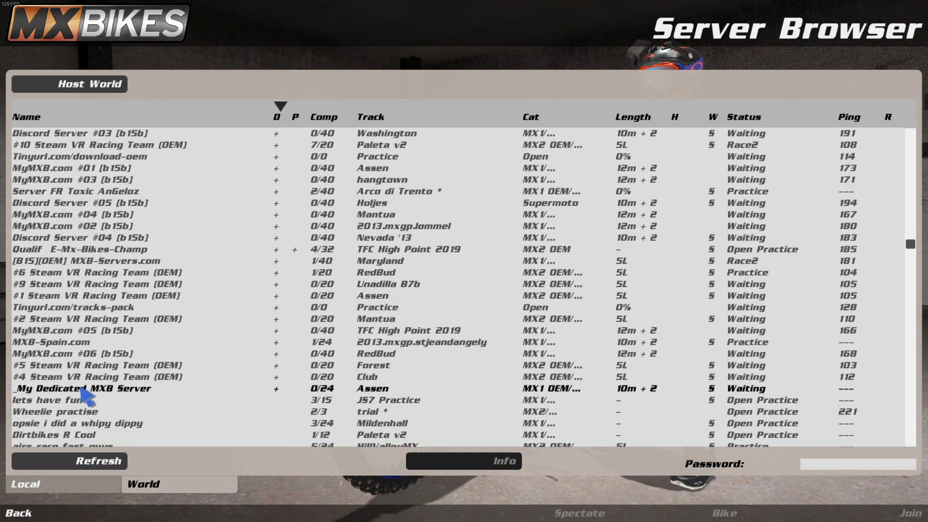
pyautogui.click(234, 388)
pyautogui.scroll(-1, 234, 388)
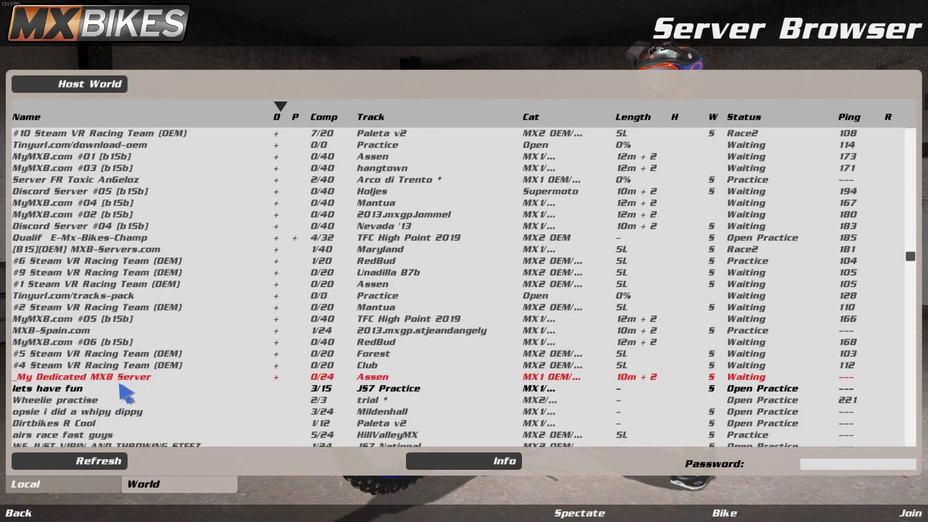